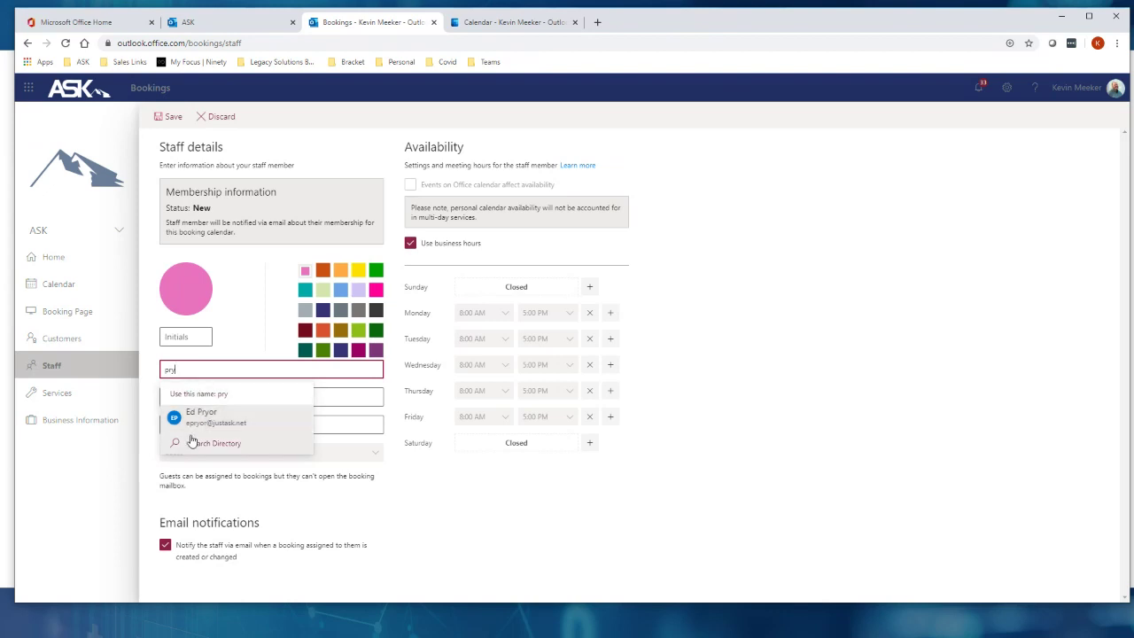
Discard the unsaved new staff member entry and return to the staff list
left_click(651, 534)
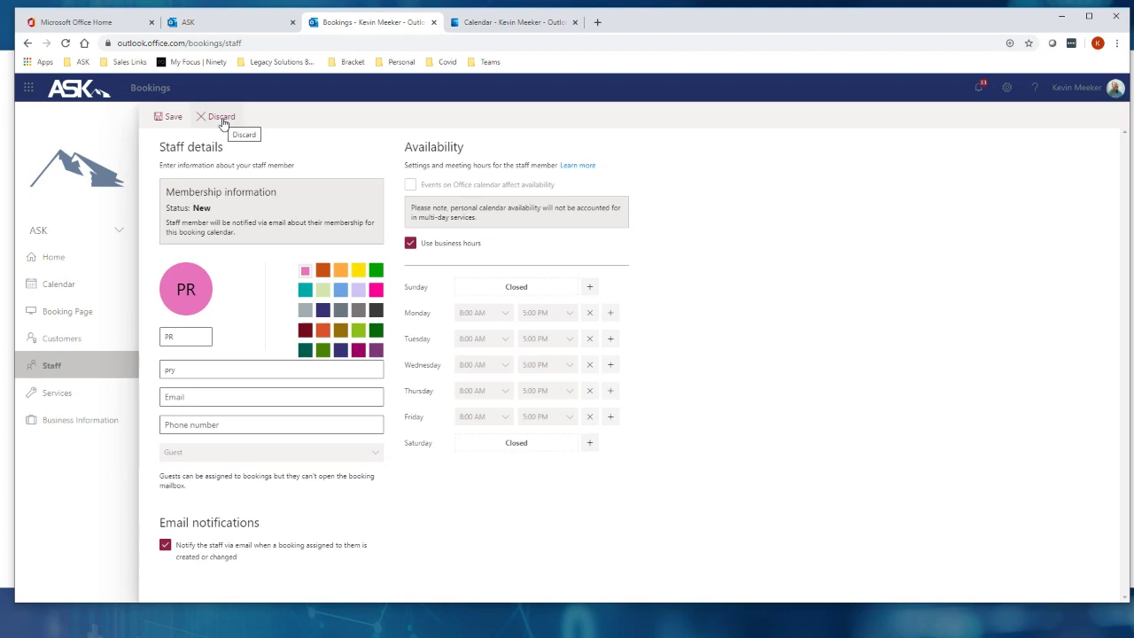
left_click(222, 118)
left_click(556, 359)
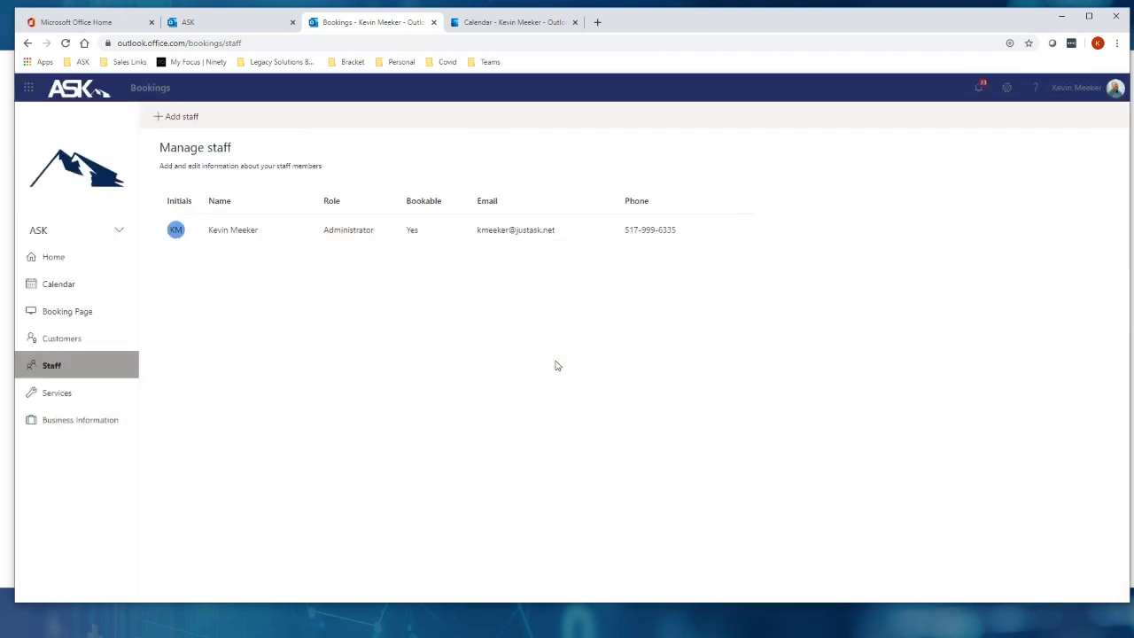
Go from the booking page settings to the published ASK booking page and select the Business Fundamentals: 60 Minute Productivity Consultation service
left_click(86, 312)
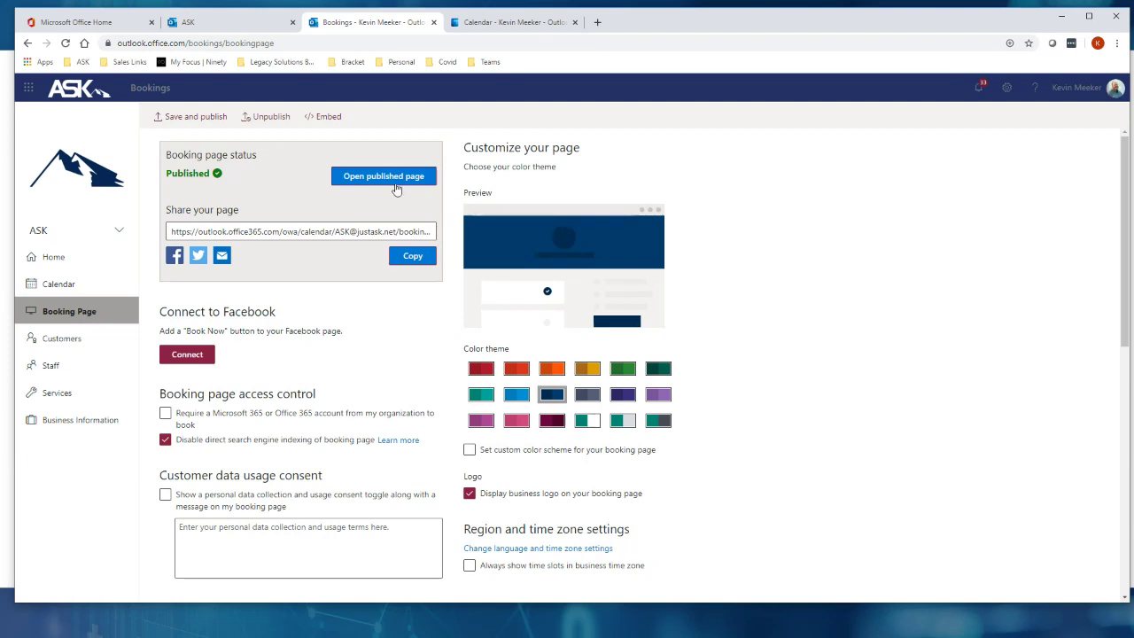
left_click(226, 21)
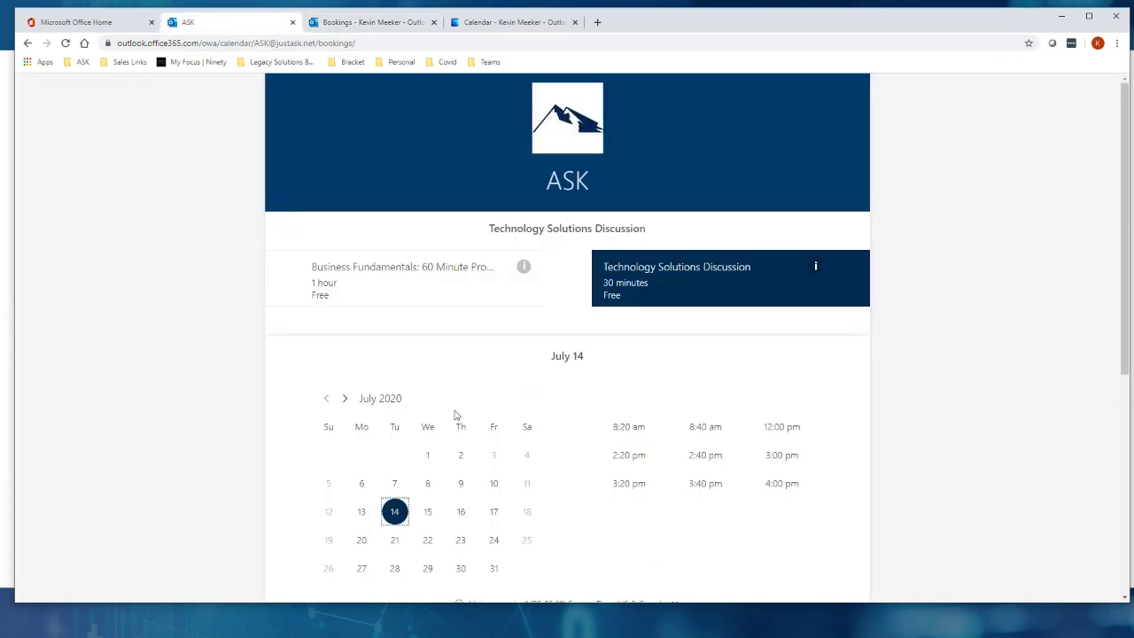
left_click(378, 292)
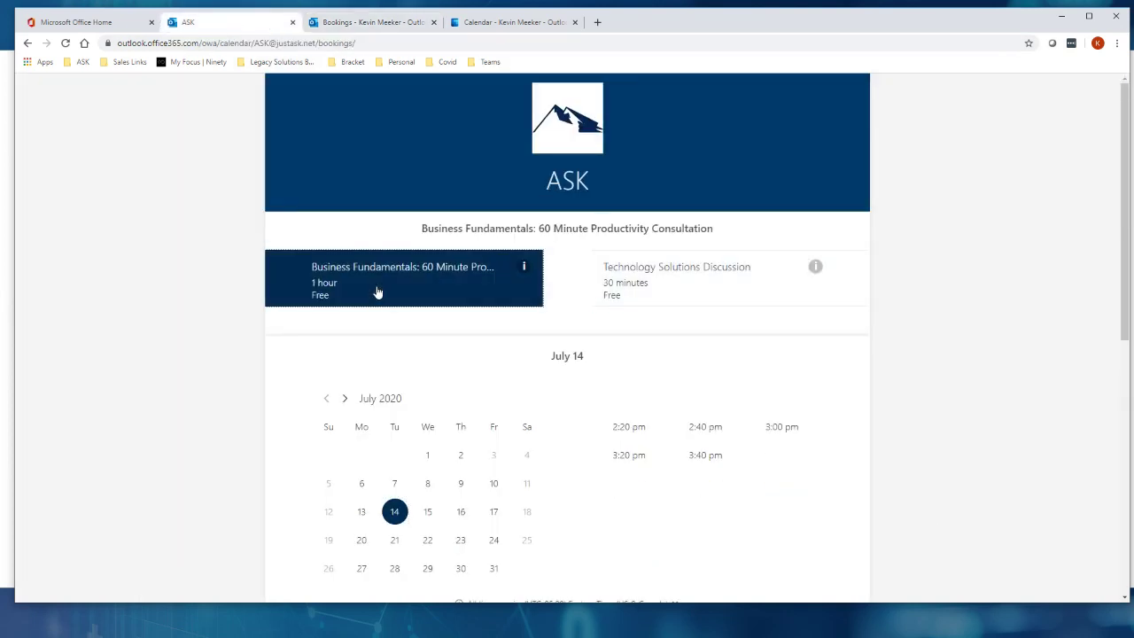
Read the information about the Business Fundamentals consultation and dismiss it
left_click(524, 266)
scroll(581, 351, "down", 1)
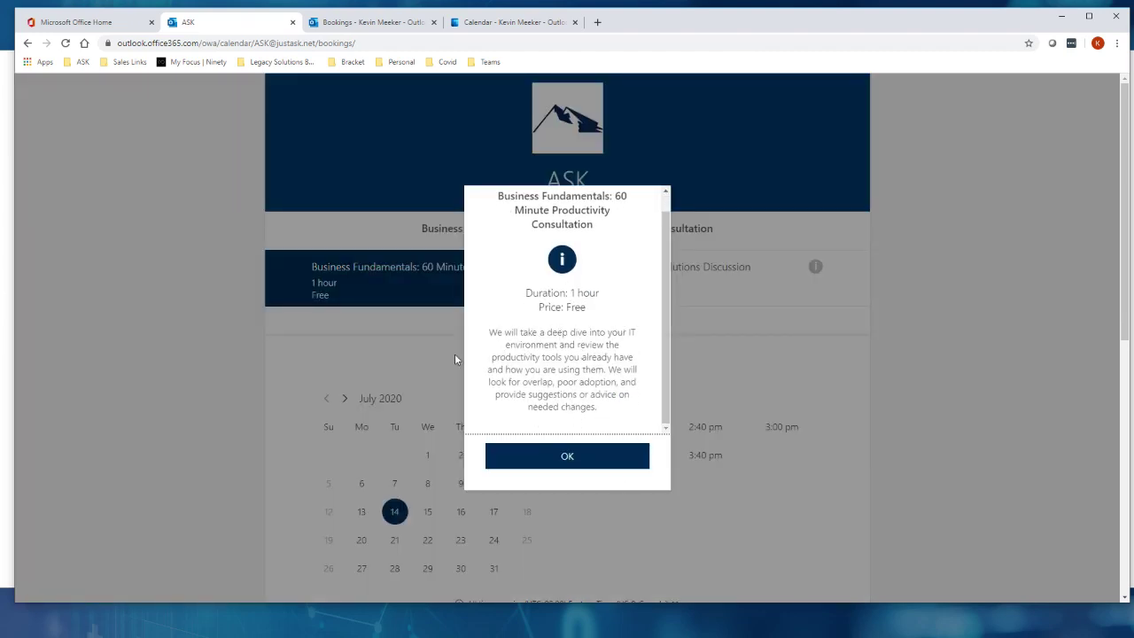
left_click(587, 458)
Choose July 23 on the booking page and examine its time slots and the customer details form
scroll(531, 422, "down", 1)
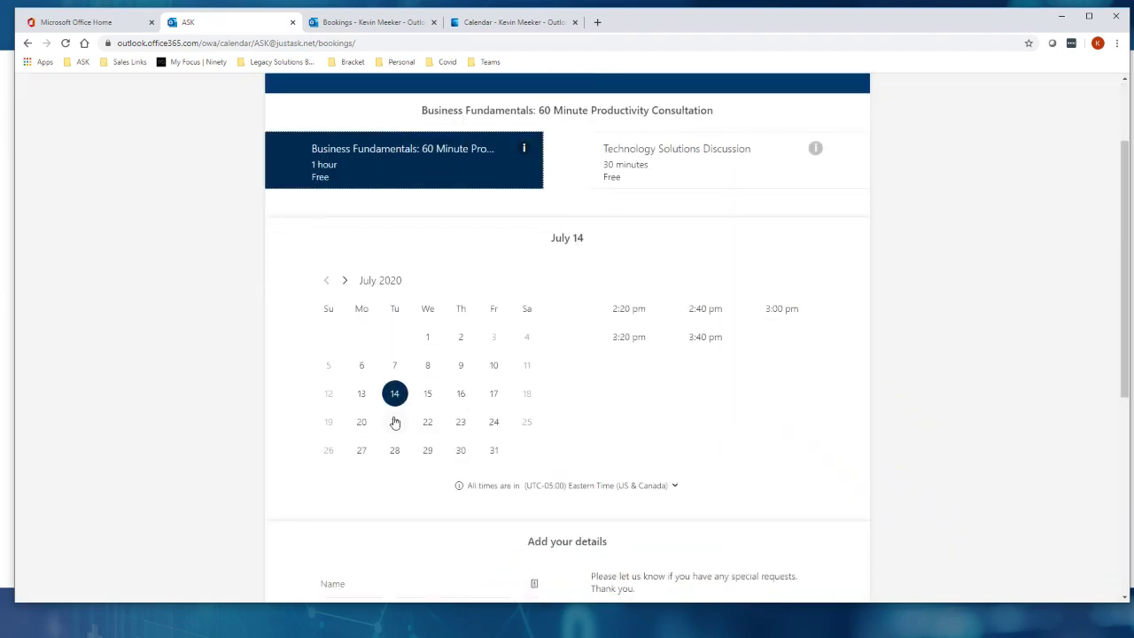
left_click(461, 423)
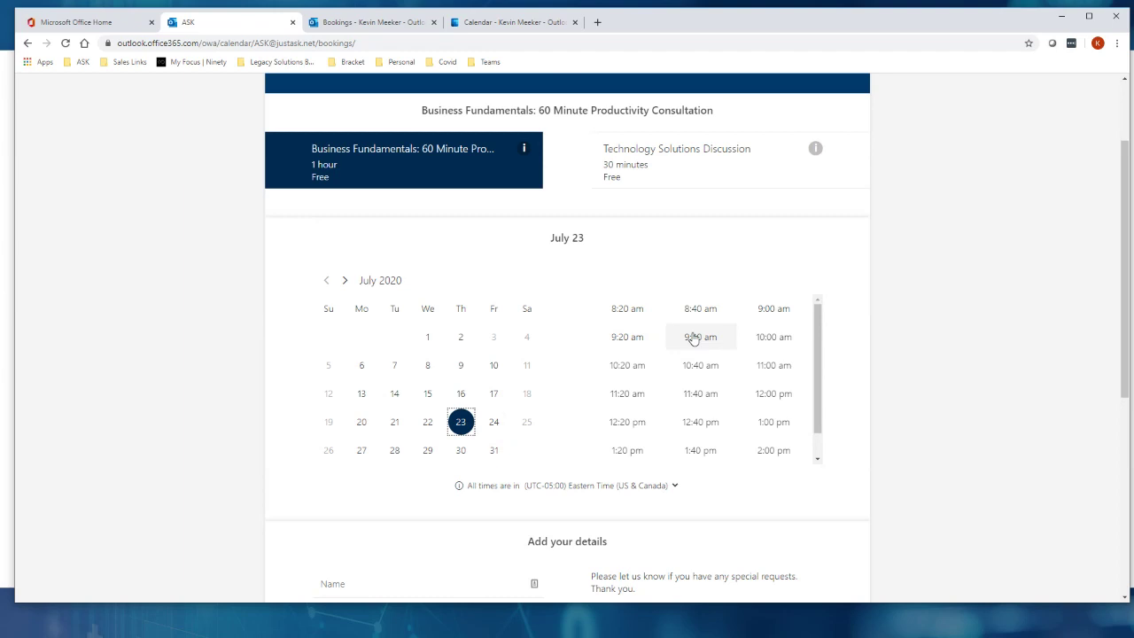
scroll(653, 419, "down", 2)
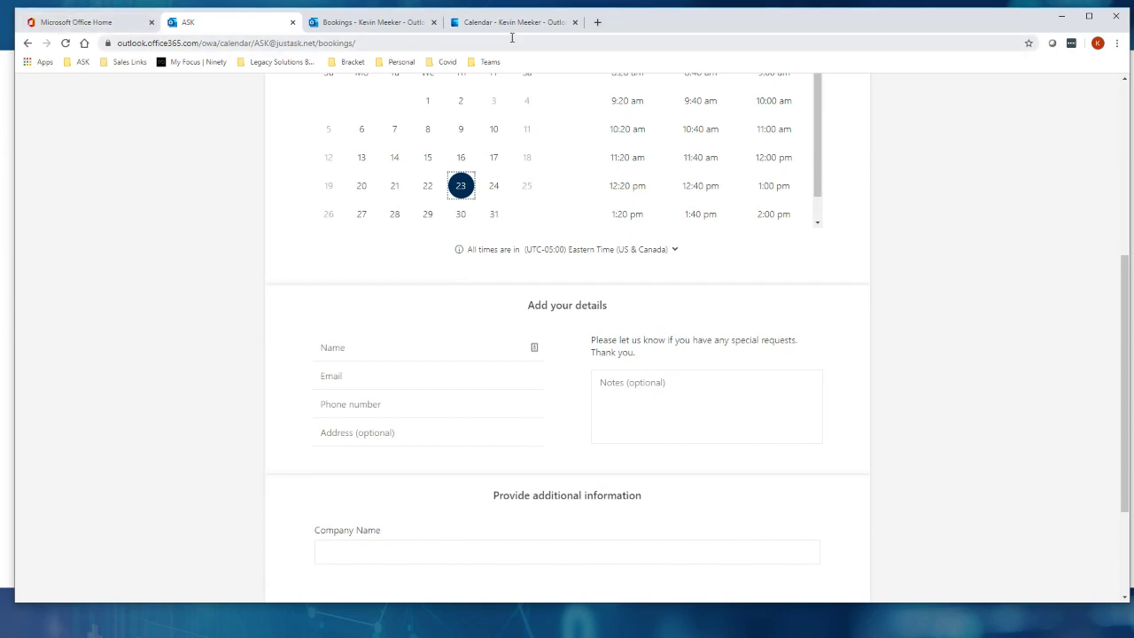
left_click(358, 23)
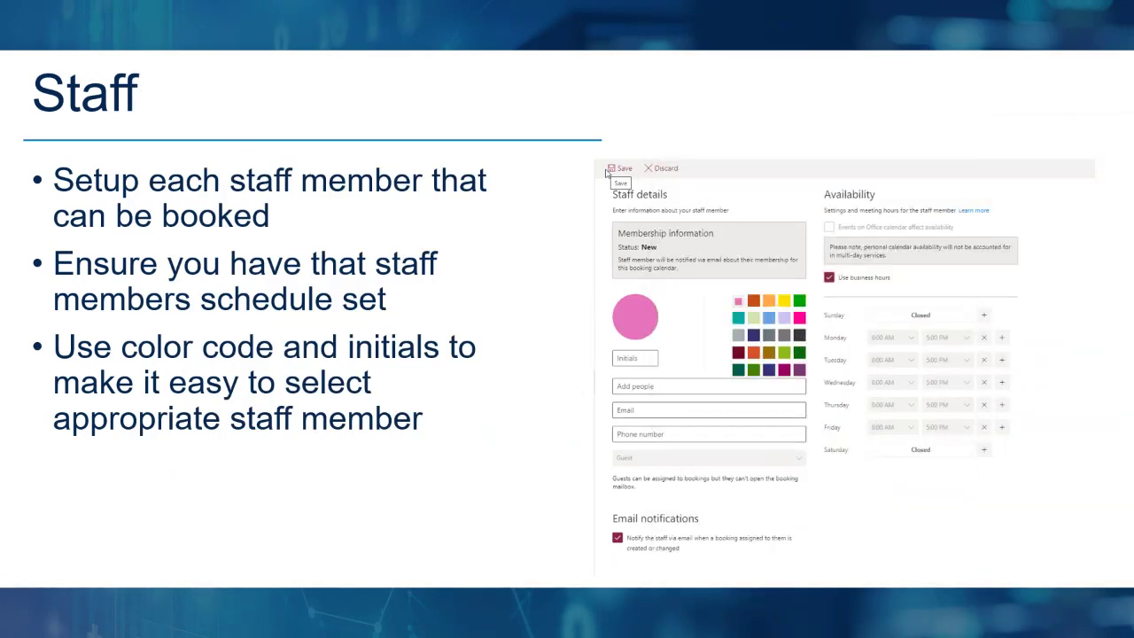
key("Right")
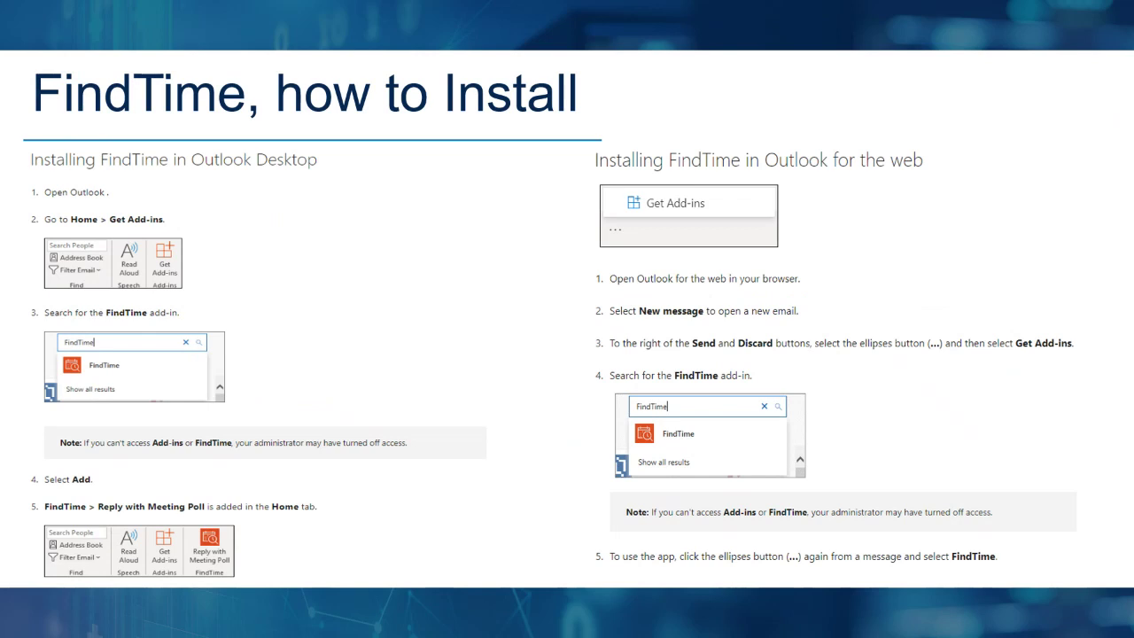
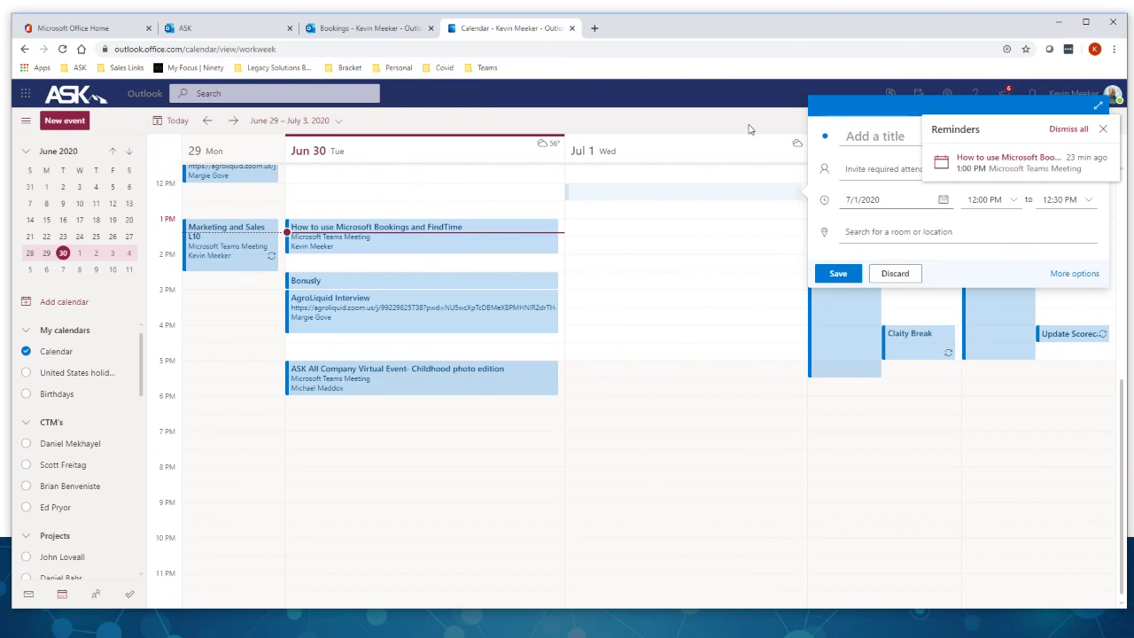
Close the reminders and title the July 1 calendar event "Test" in the full event form
left_click(1101, 131)
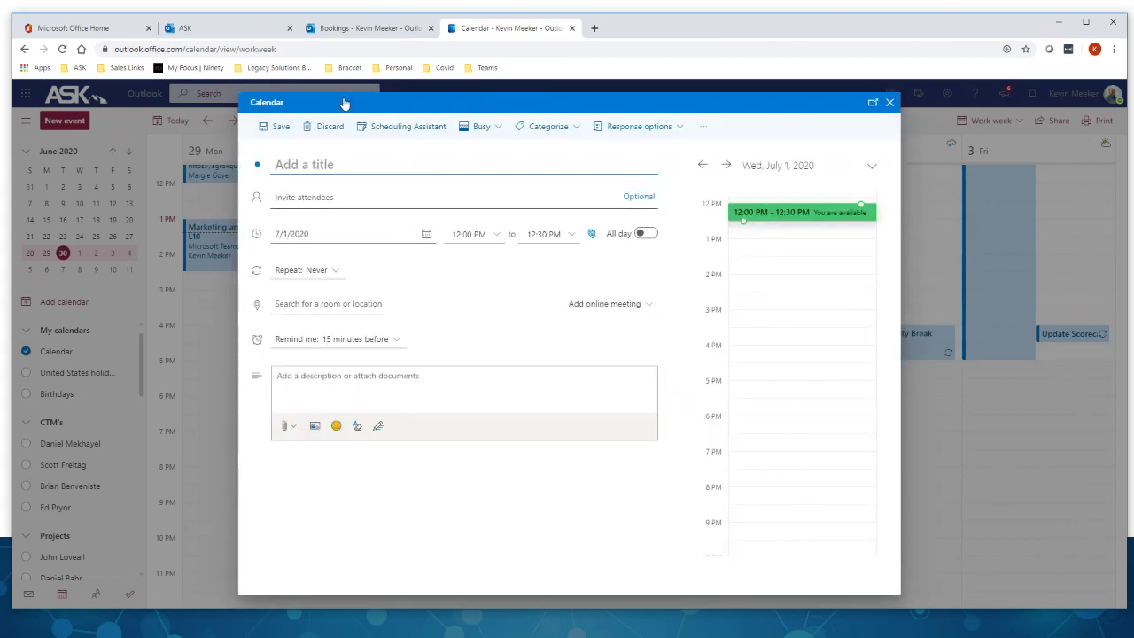
type("Test")
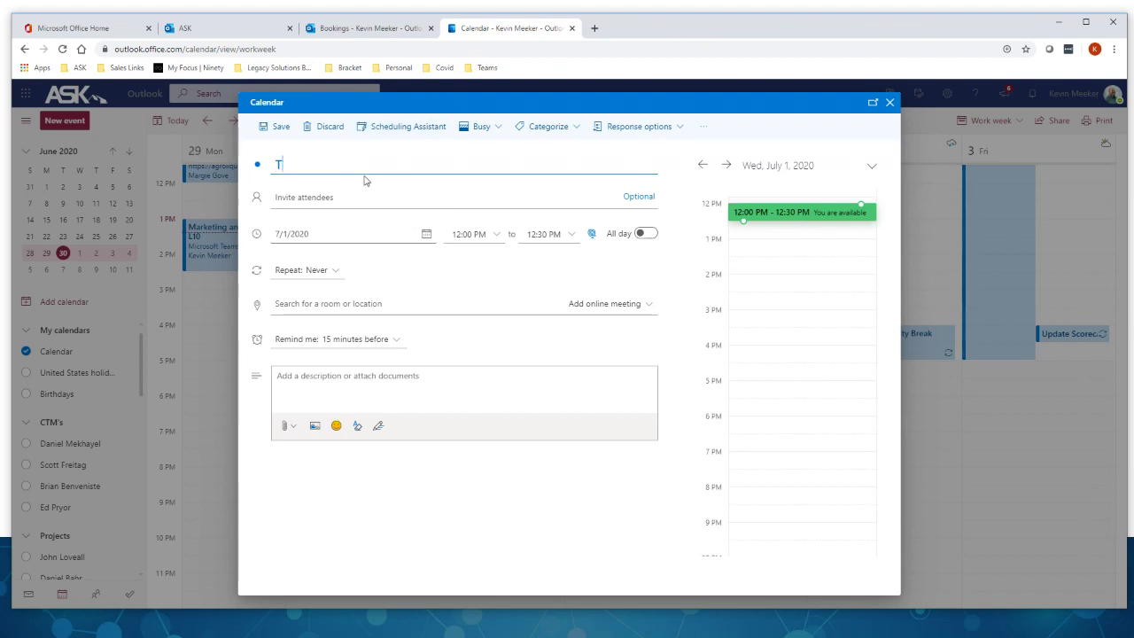
left_click(365, 180)
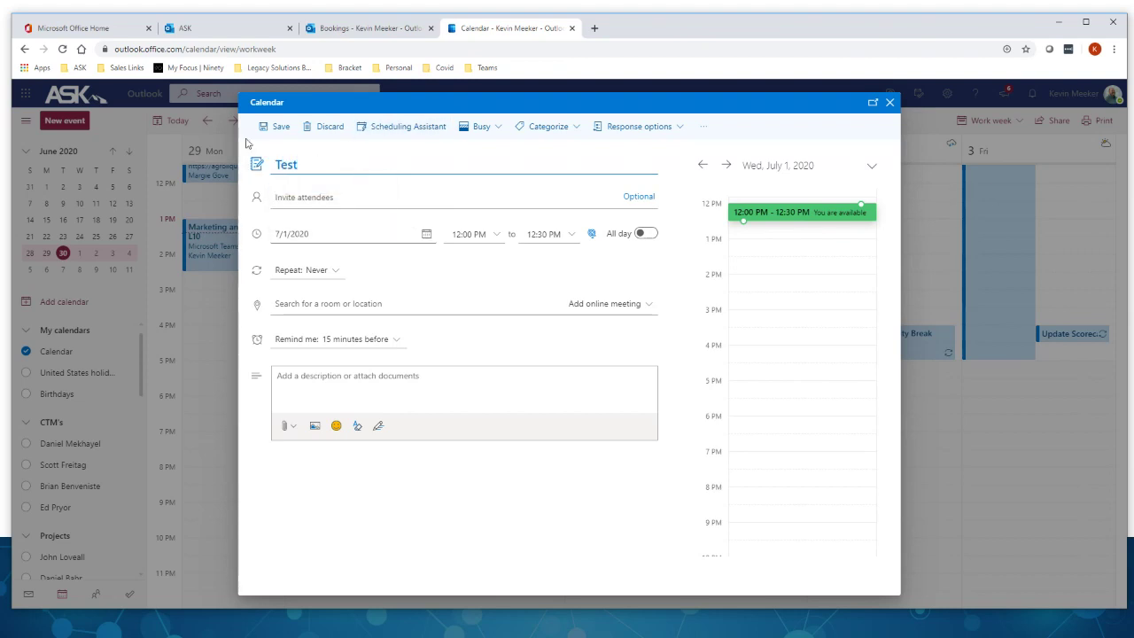
Set the Test event to end at 1:00 PM and make it a Teams meeting
left_click(571, 239)
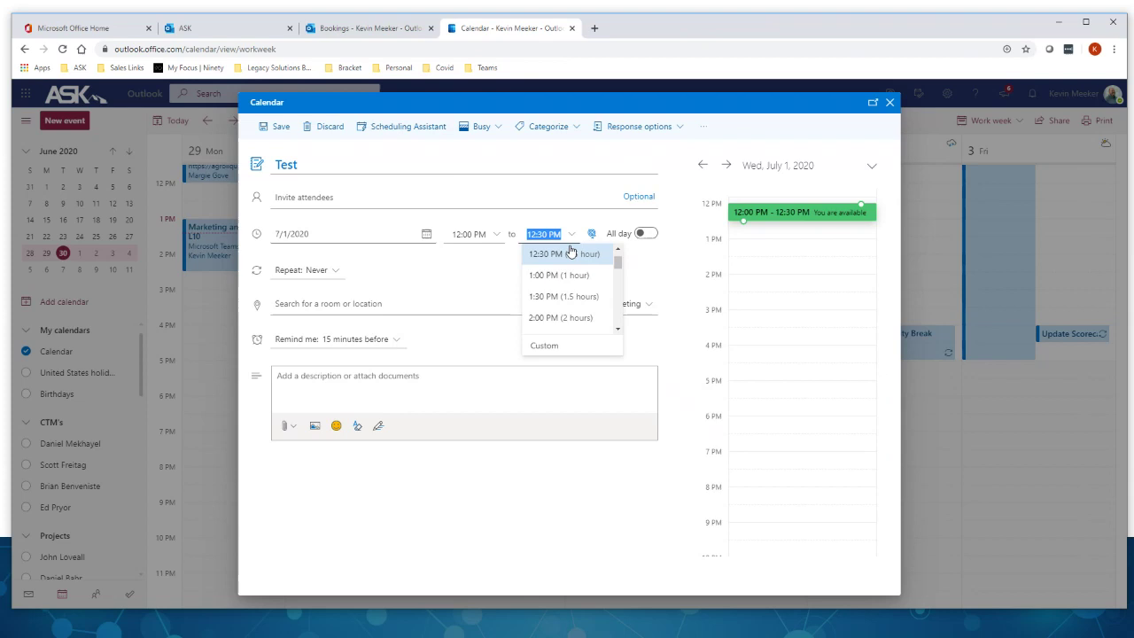
left_click(564, 275)
left_click(650, 305)
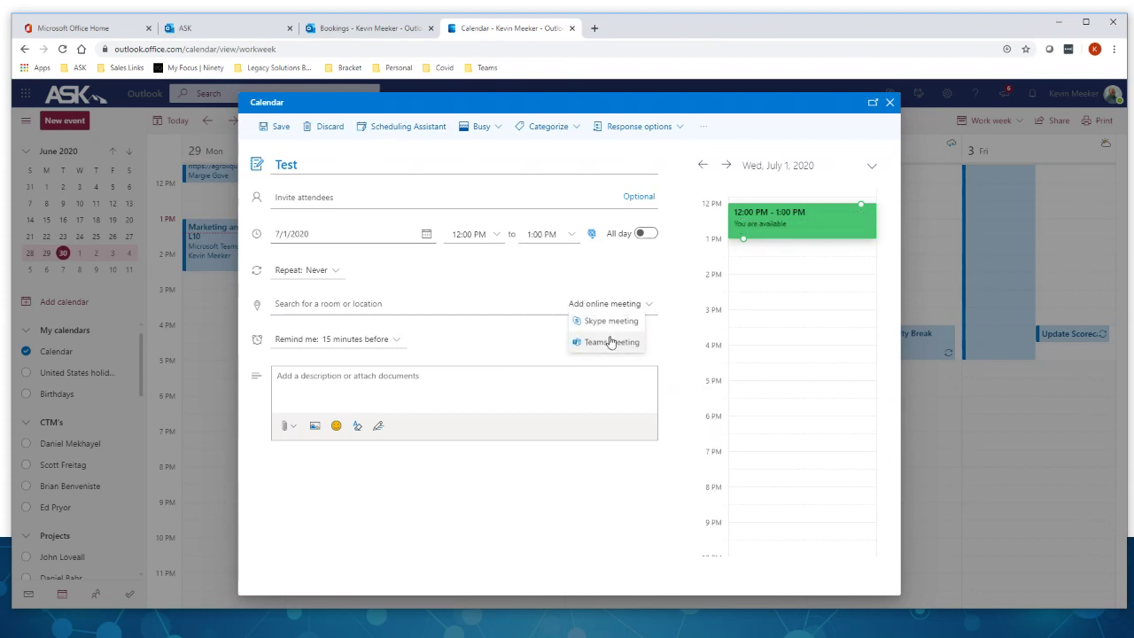
left_click(616, 345)
Invite three attendees to the Test event from the contact suggestions: a colleague, a marketing contact and a personal e-mail contact
left_click(304, 197)
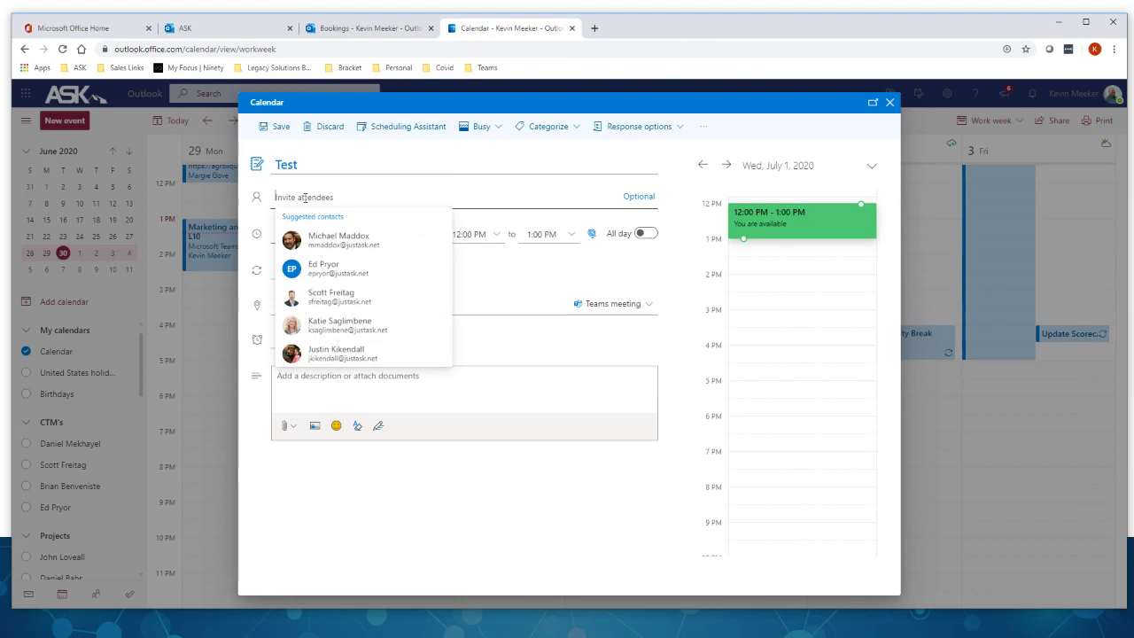
type("pry")
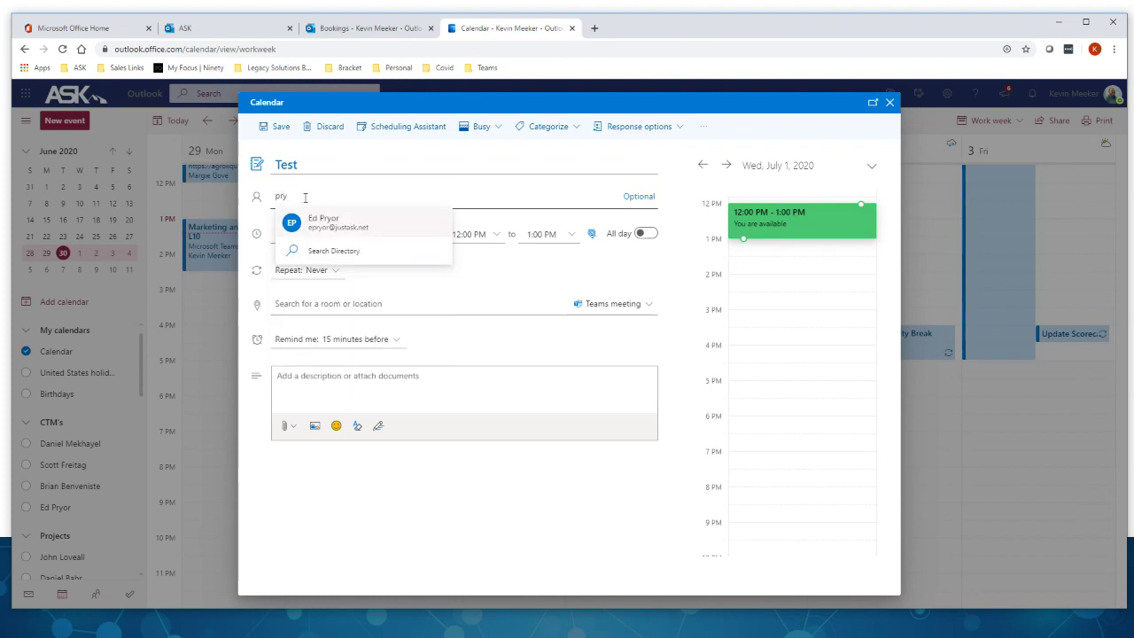
key("Return")
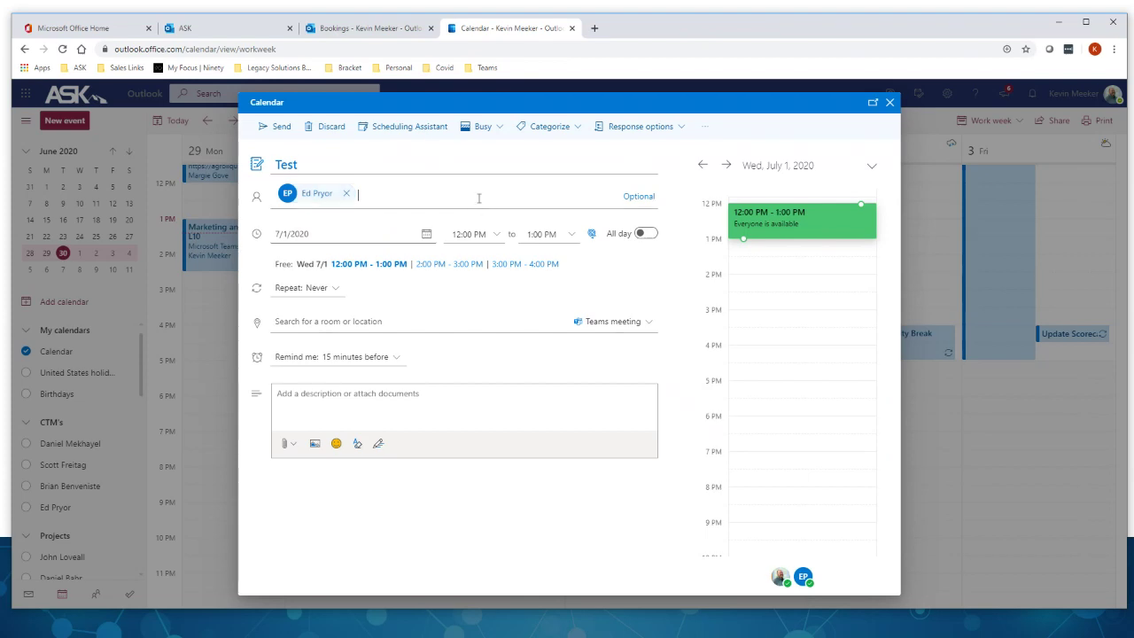
type("kat")
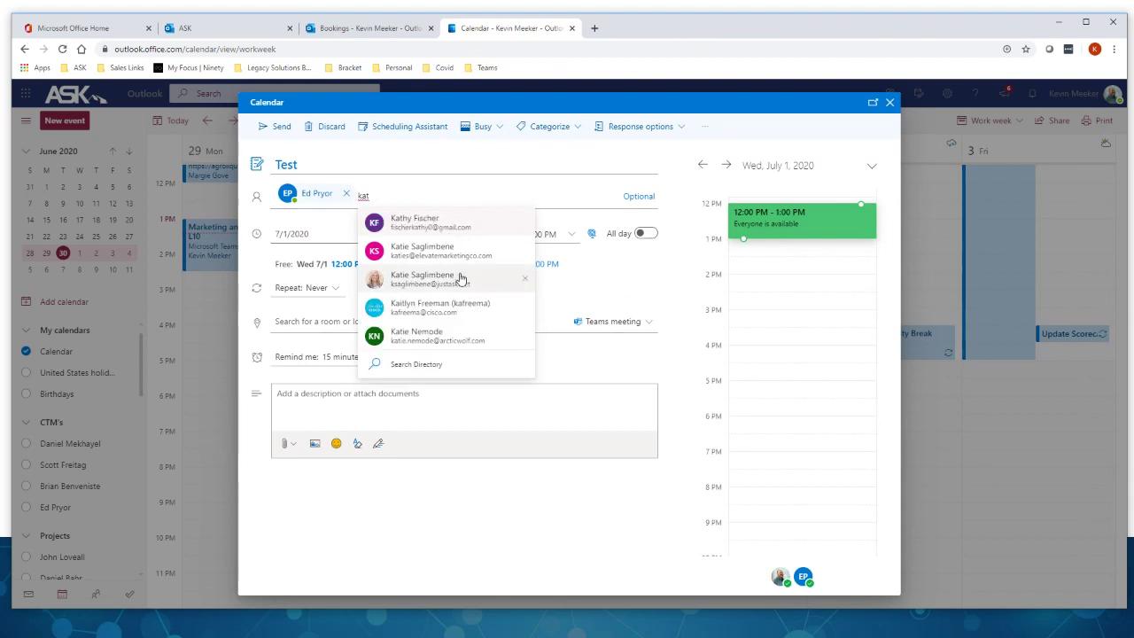
left_click(443, 252)
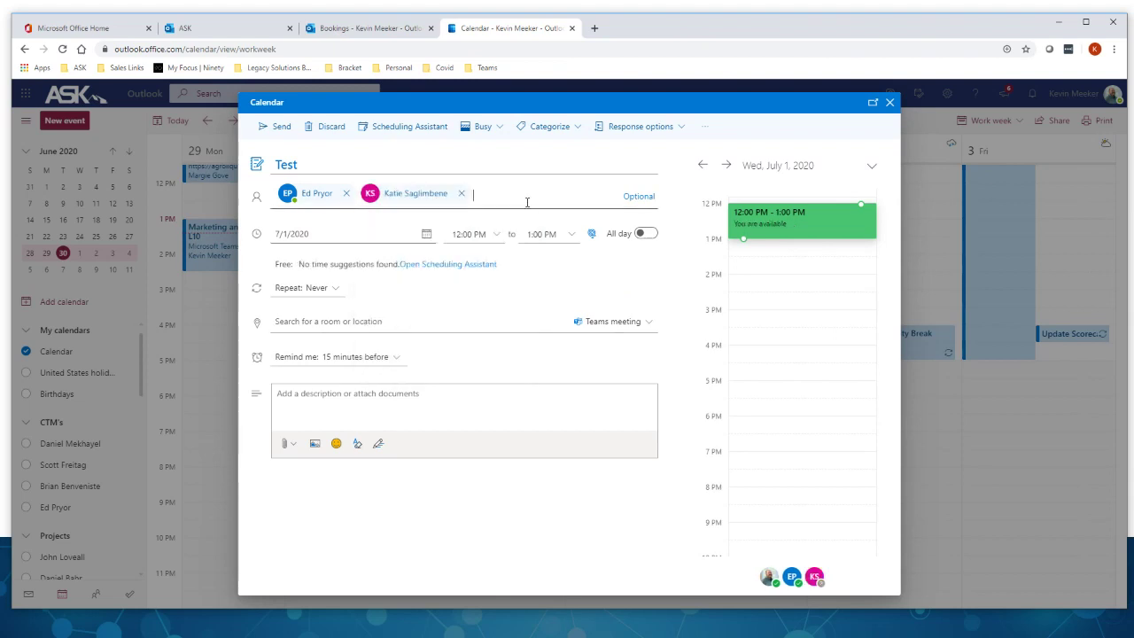
type("justask")
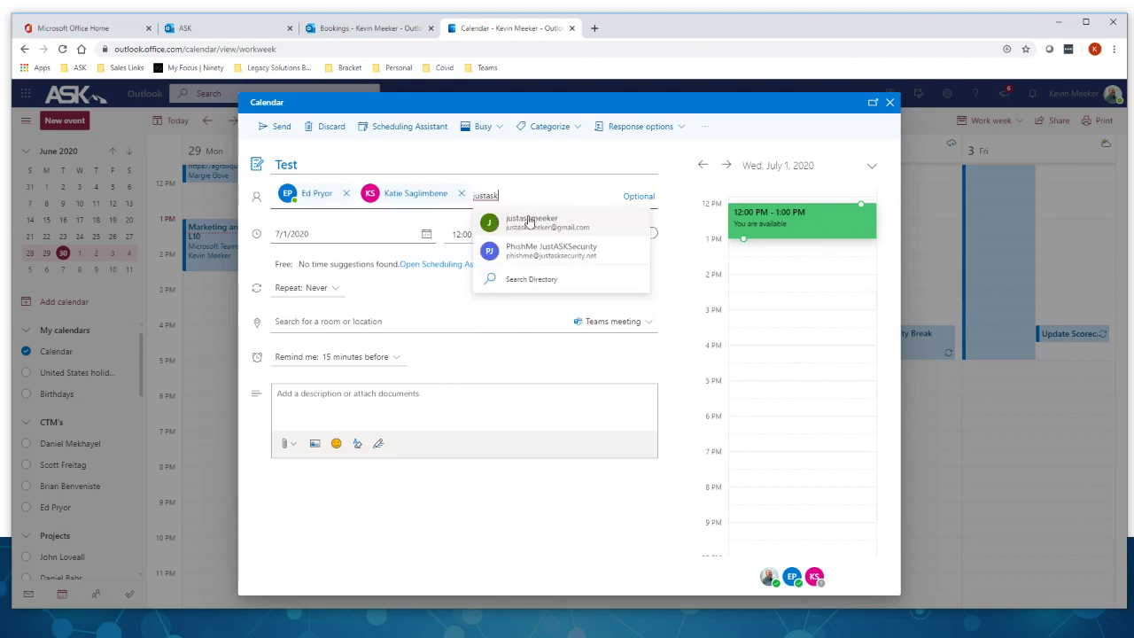
left_click(528, 224)
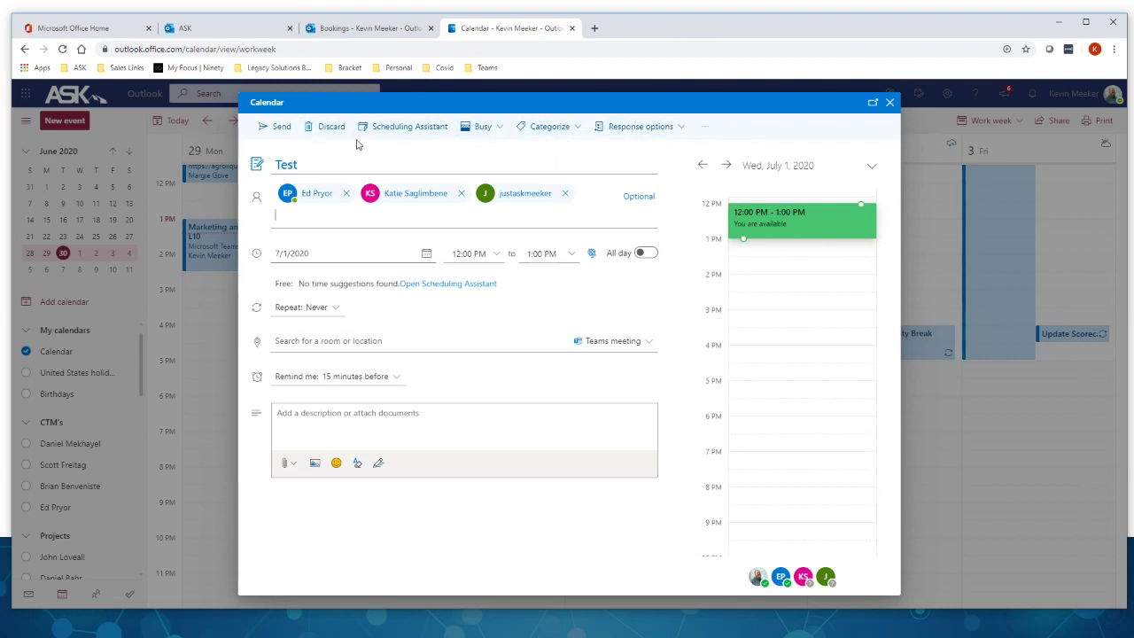
Open the FindTime add-in for the Test event and set the poll duration to 1 hour
left_click(709, 133)
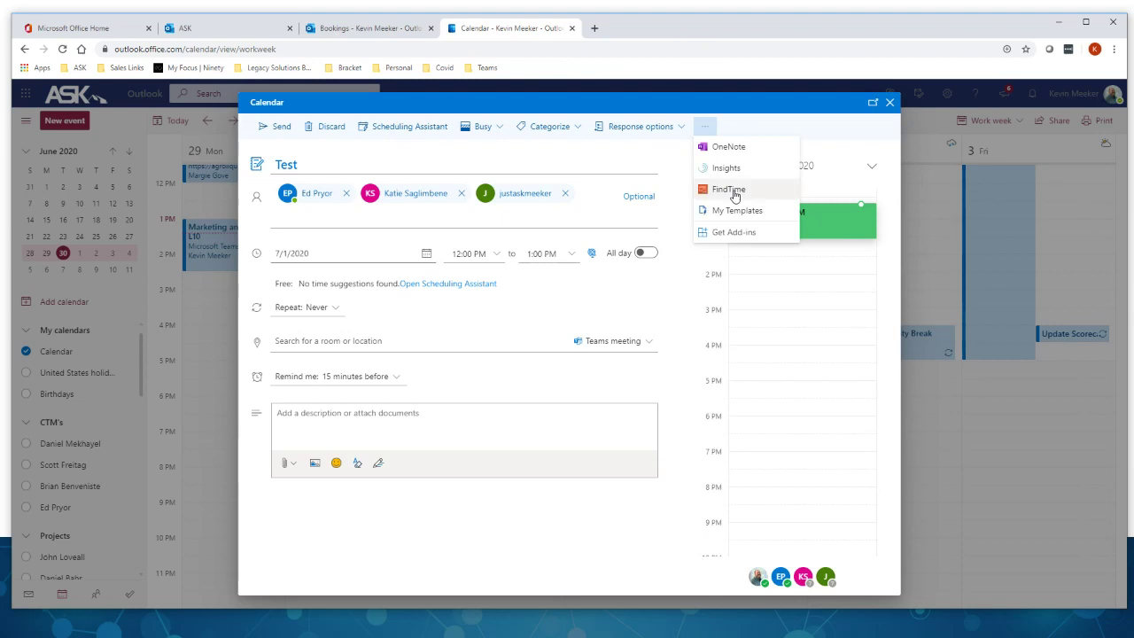
left_click(731, 189)
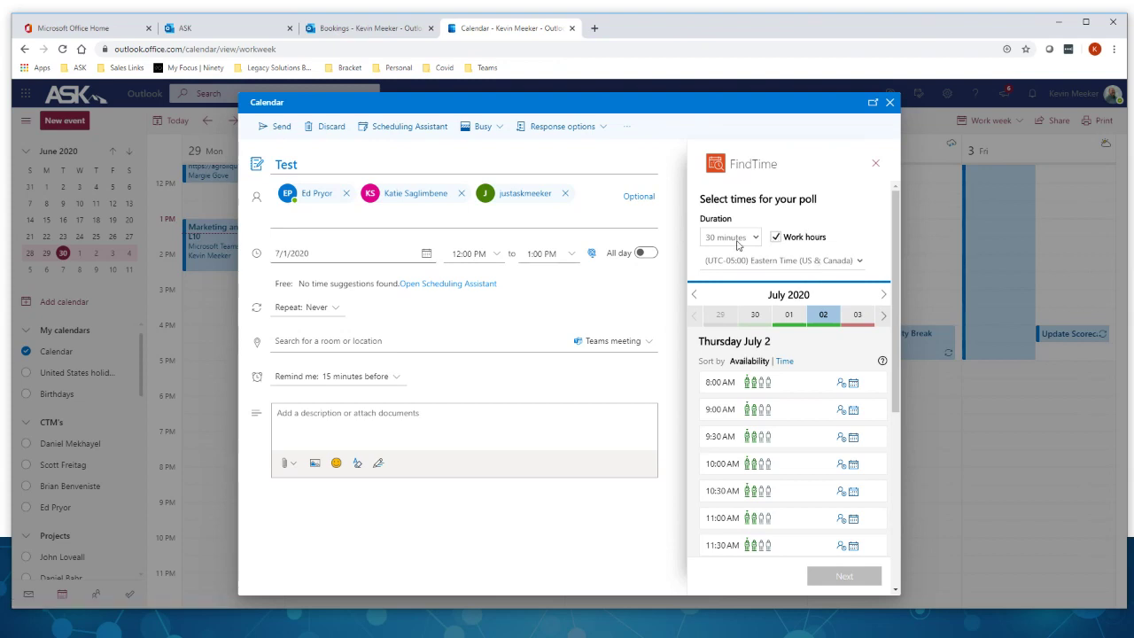
left_click(735, 240)
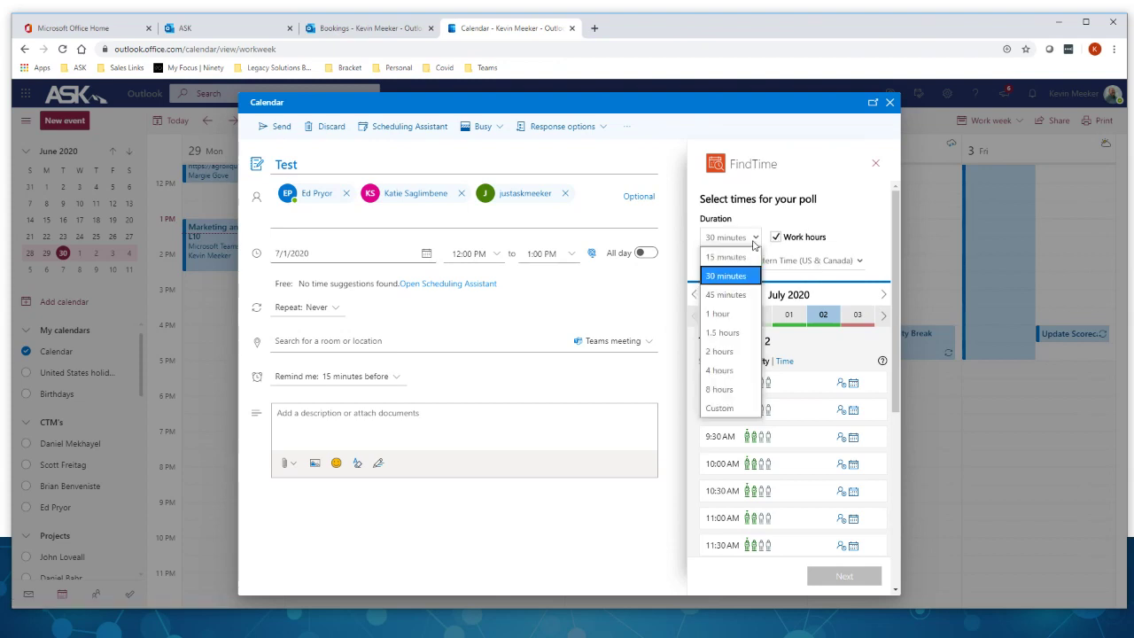
left_click(730, 315)
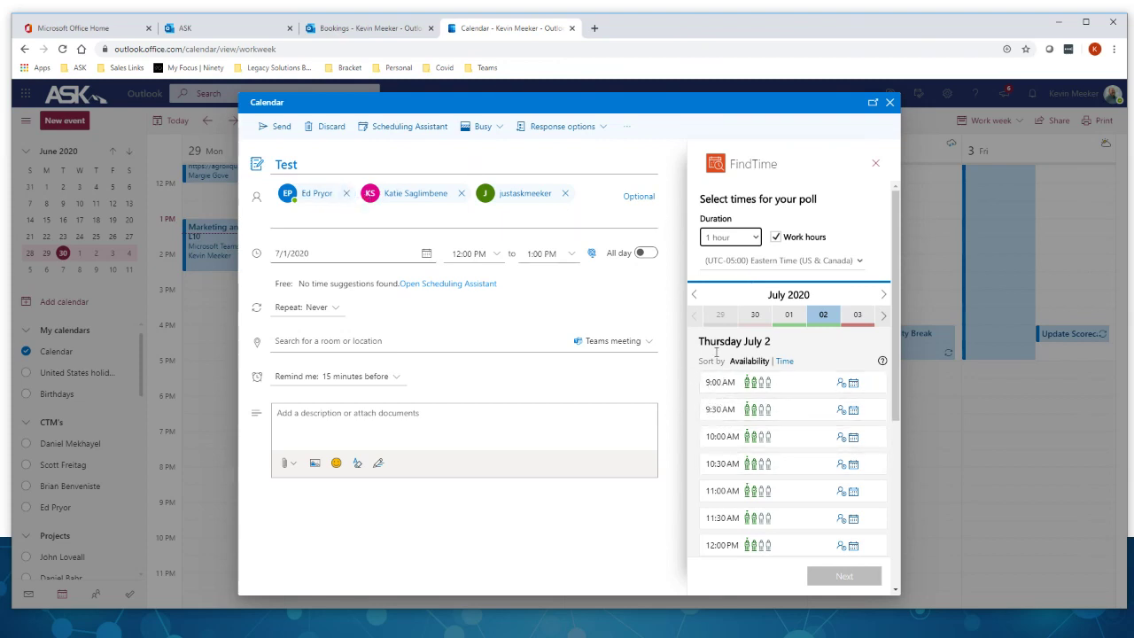
Select 12:00 PM, 1:00 PM and 4:00 PM on Tuesday July 7 as the proposed times for the FindTime poll
scroll(733, 429, "down", 3)
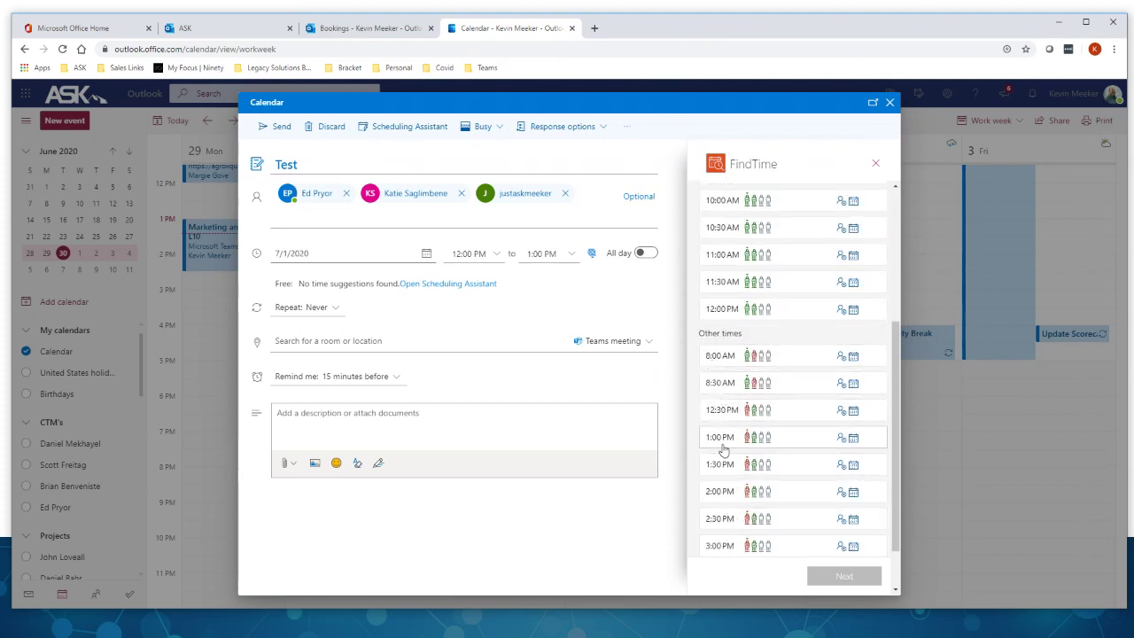
scroll(713, 381, "up", 5)
scroll(726, 526, "down", 3)
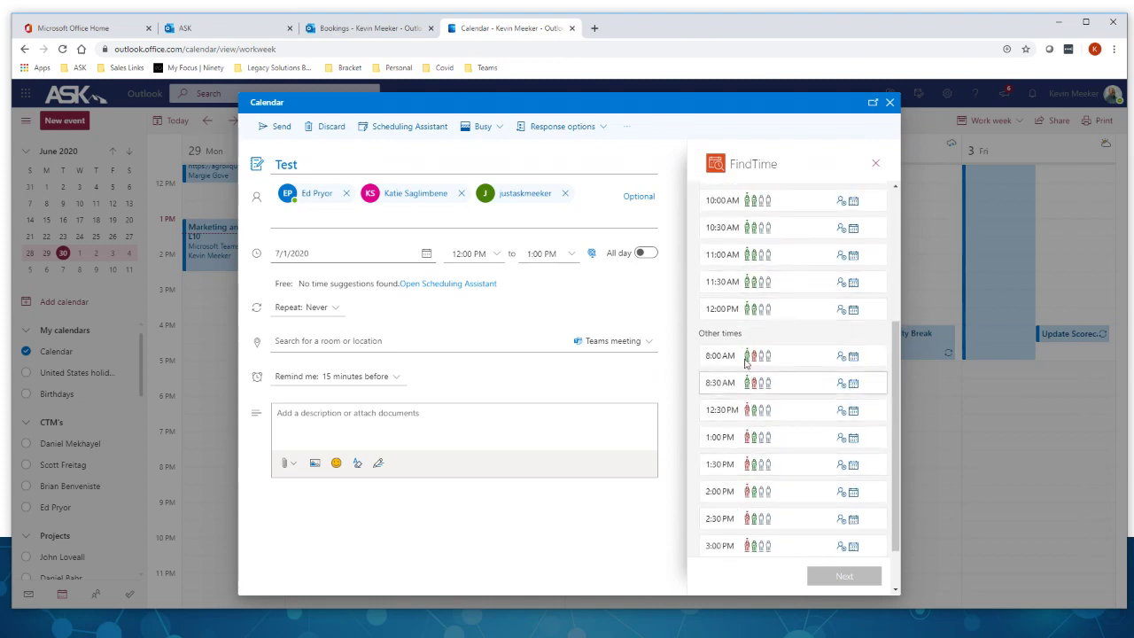
scroll(741, 363, "up", 1)
scroll(741, 363, "up", 2)
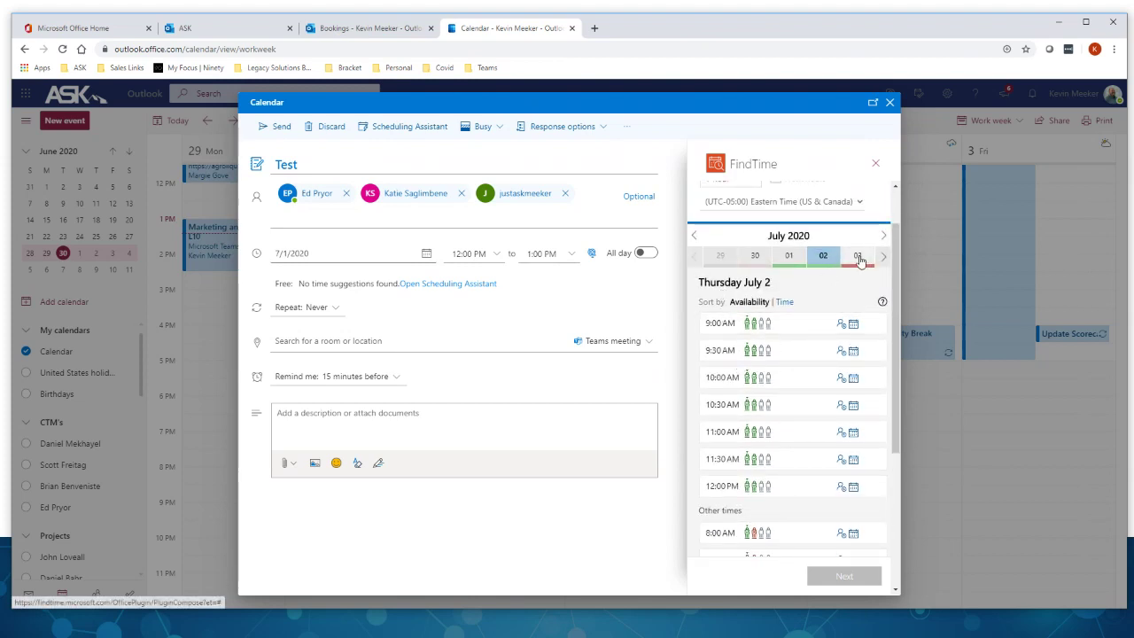
left_click(857, 256)
left_click(882, 256)
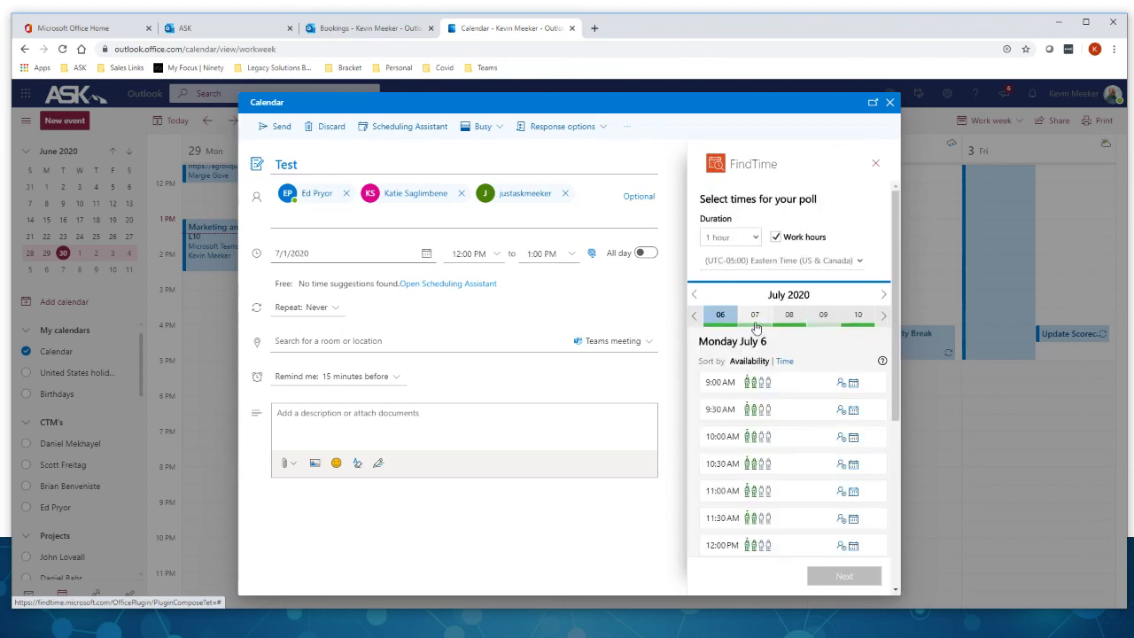
left_click(754, 324)
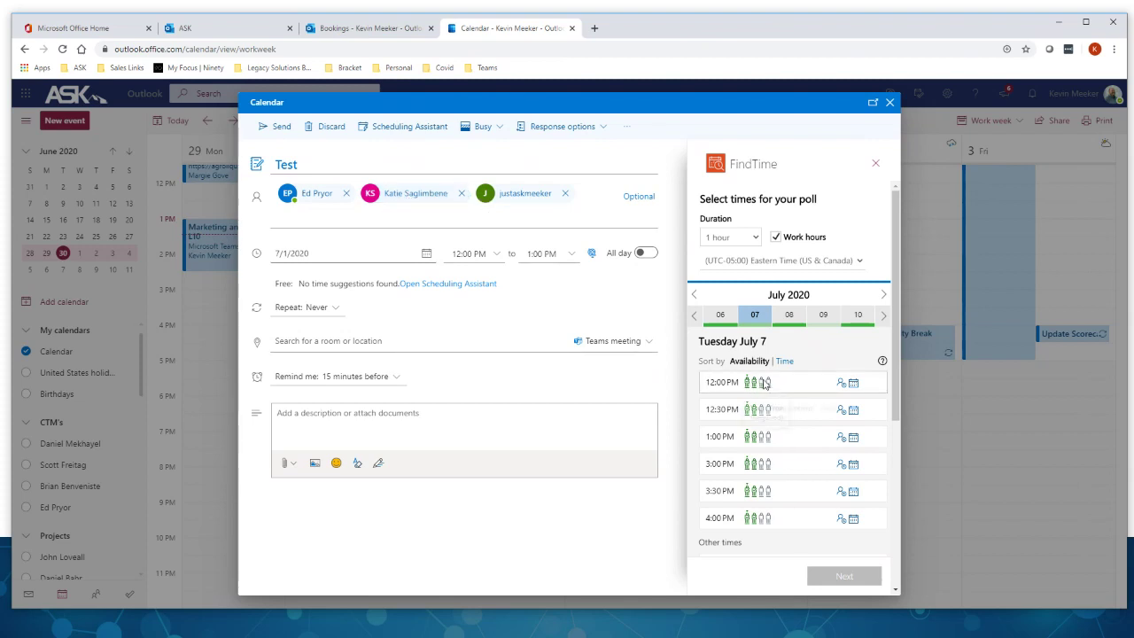
mouse_move(734, 410)
left_click(723, 385)
left_click(722, 437)
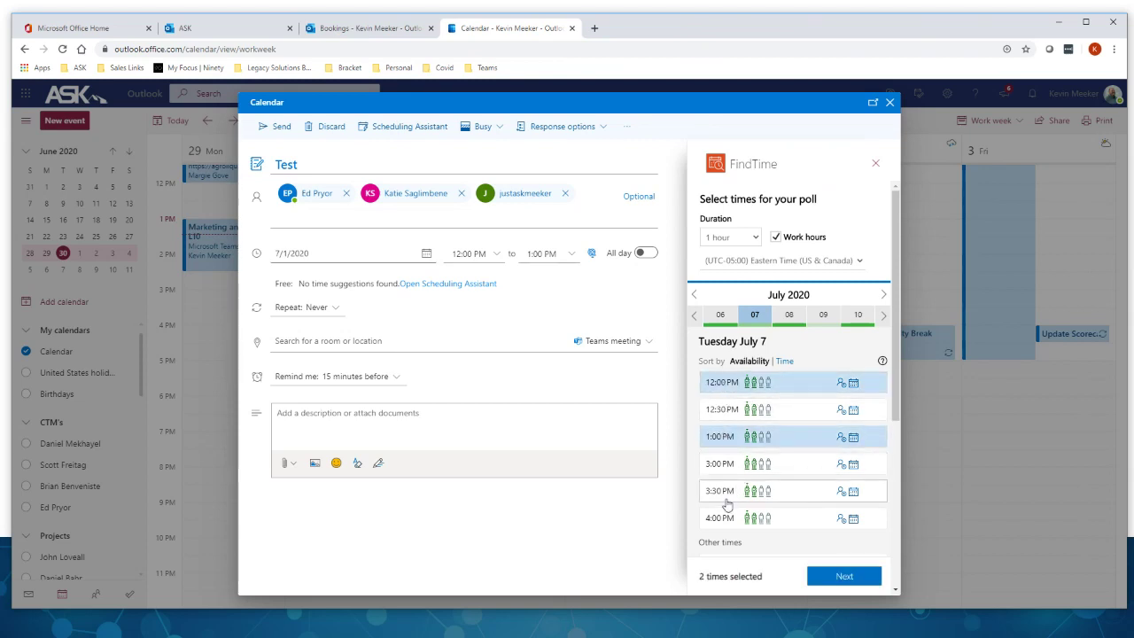
left_click(722, 520)
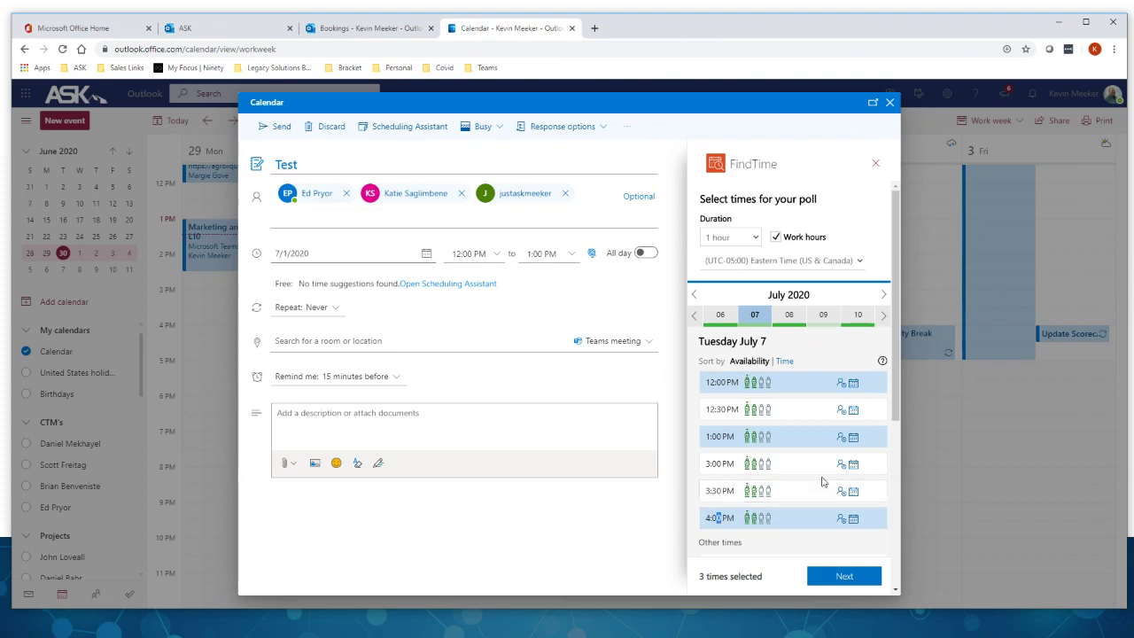
Add 12:00 PM and 1:00 PM on Wednesday July 8 to the FindTime poll's proposed times and continue to the poll settings
scroll(821, 481, "down", 1)
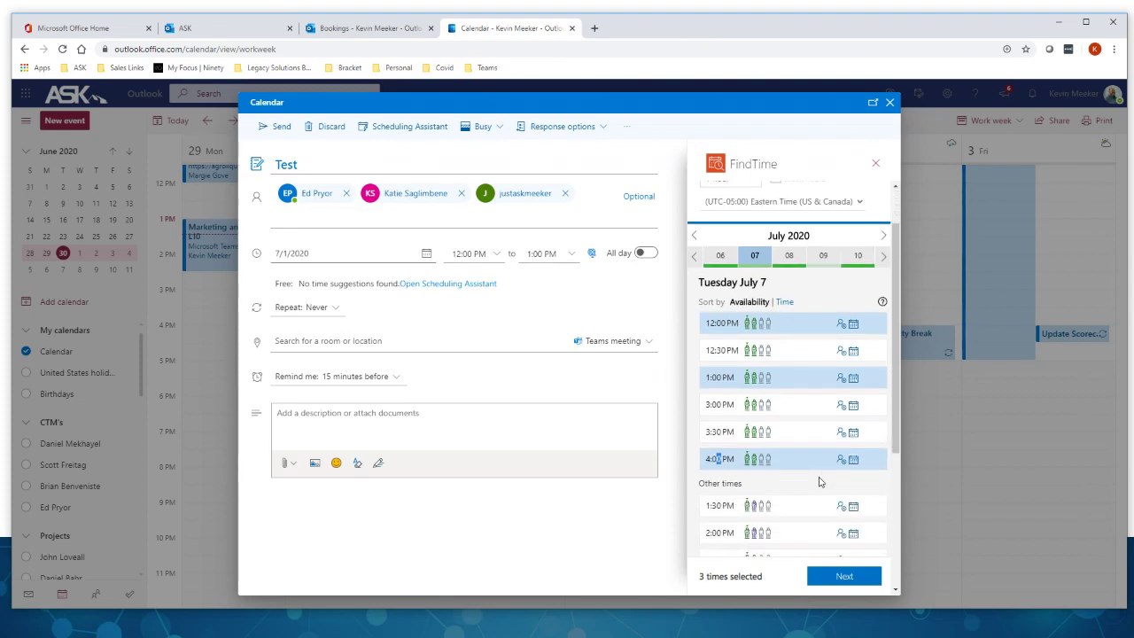
scroll(817, 413, "up", 1)
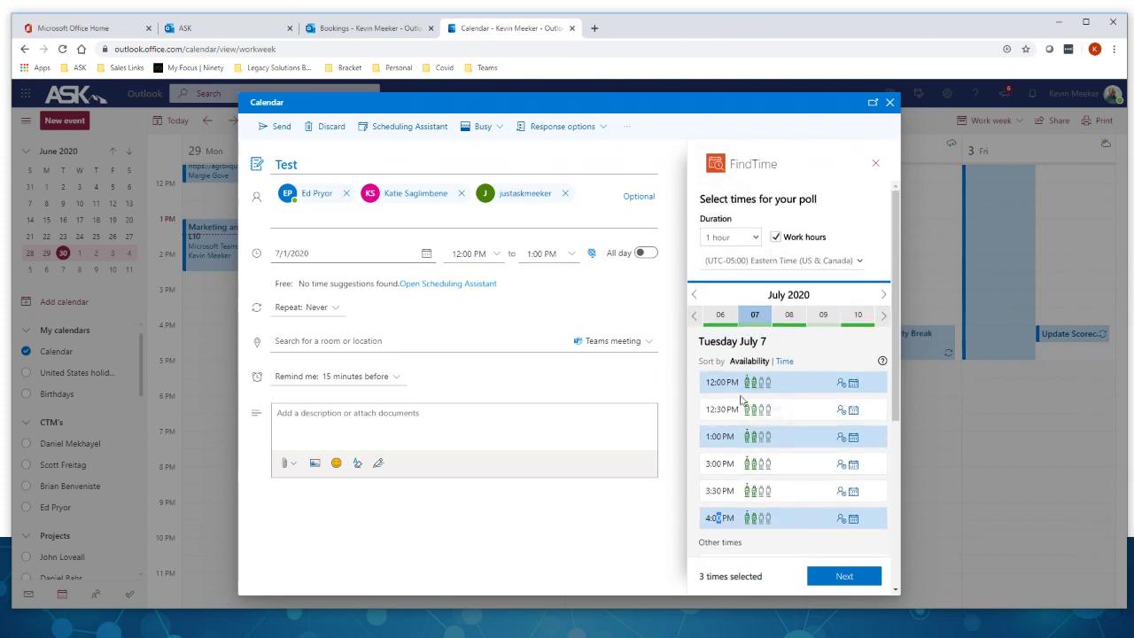
left_click(789, 315)
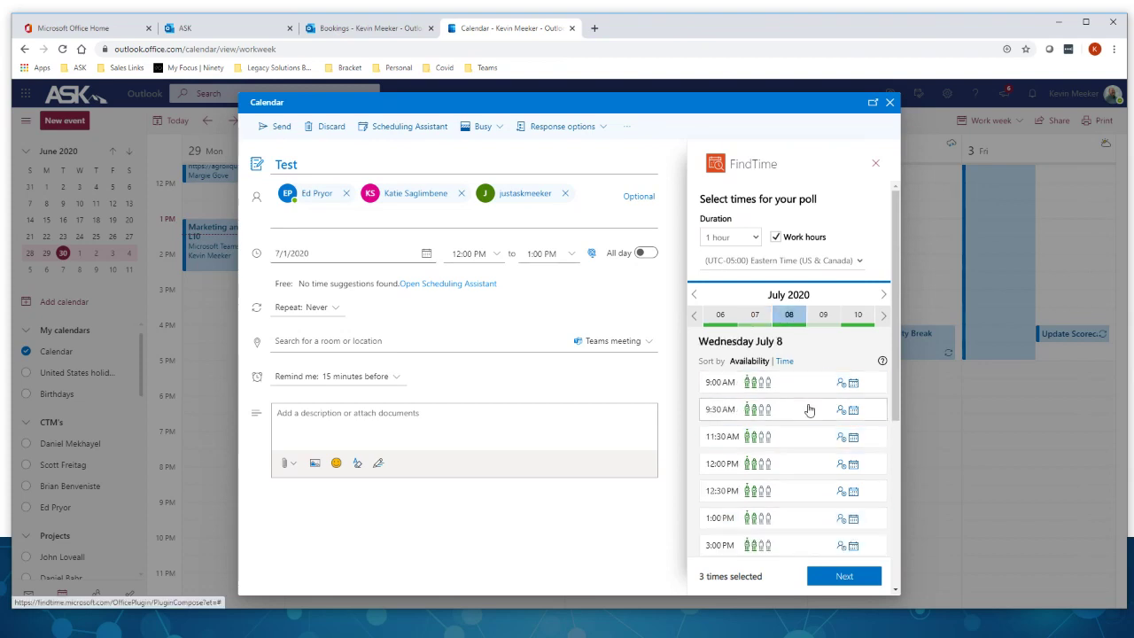
left_click(729, 463)
left_click(737, 514)
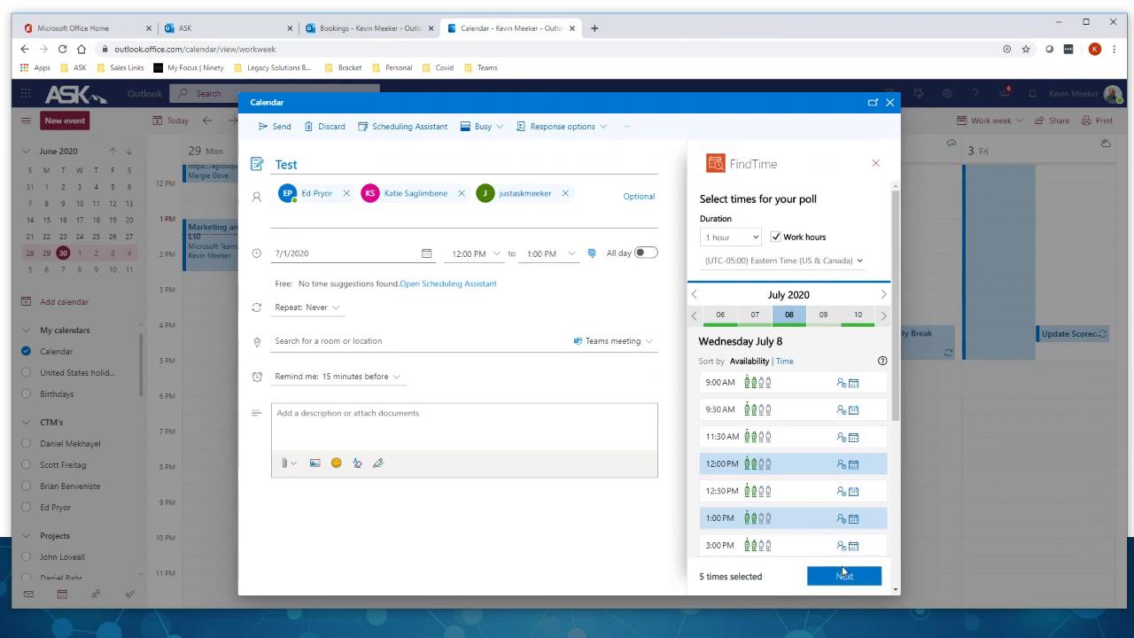
left_click(844, 574)
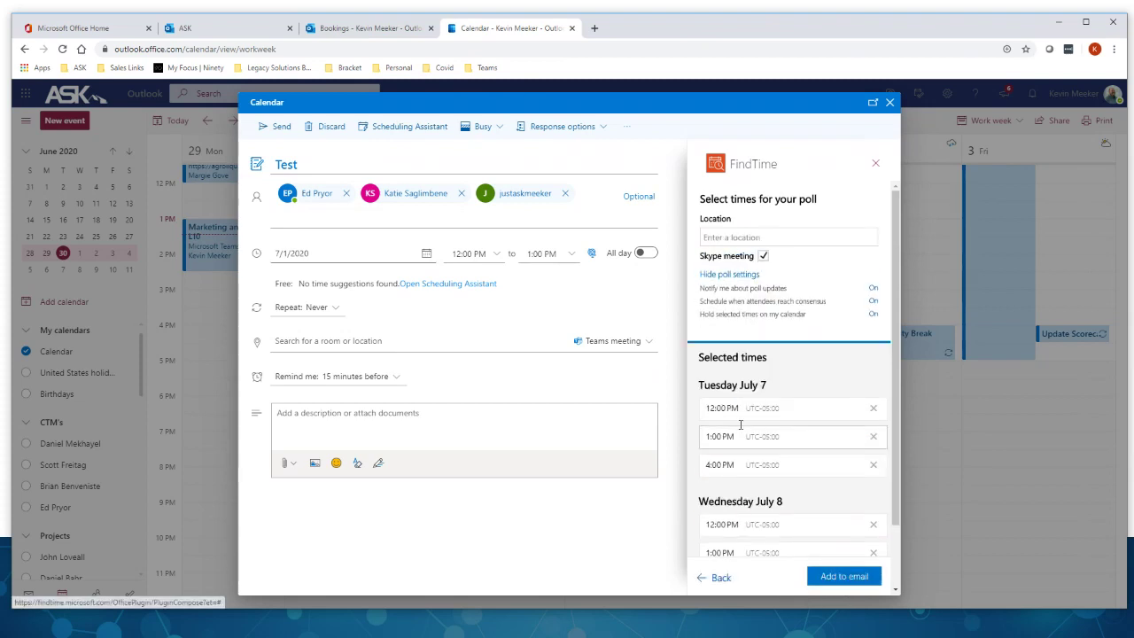
Review the FindTime poll's selected times and settings, toggle scheduling when attendees reach consensus, and add the poll to an invitation email
scroll(719, 496, "down", 1)
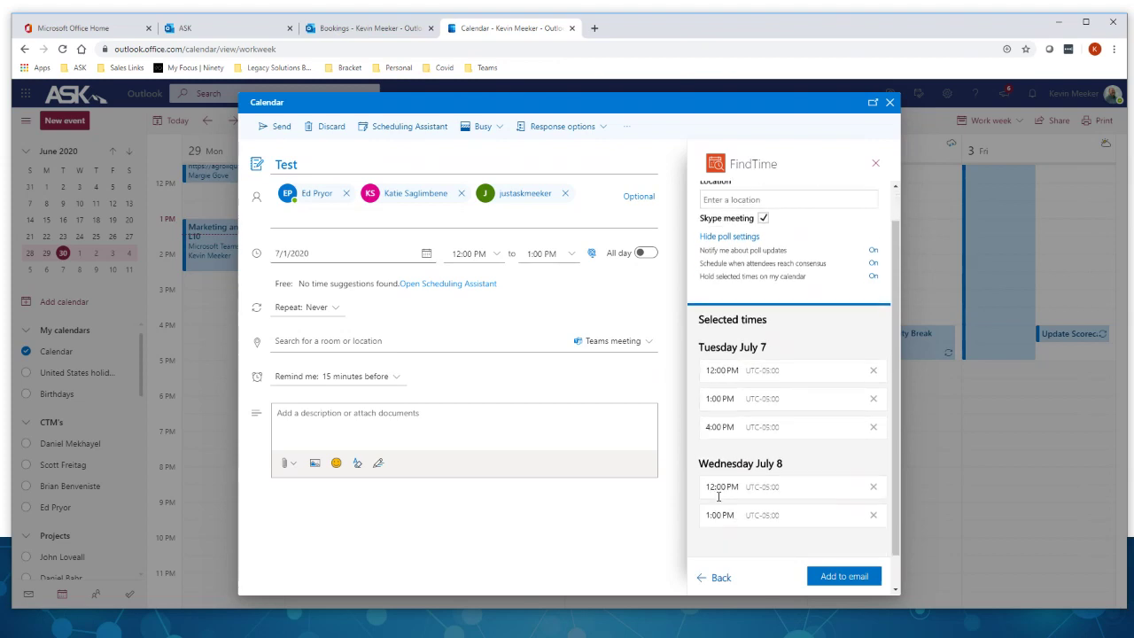
scroll(718, 354, "up", 1)
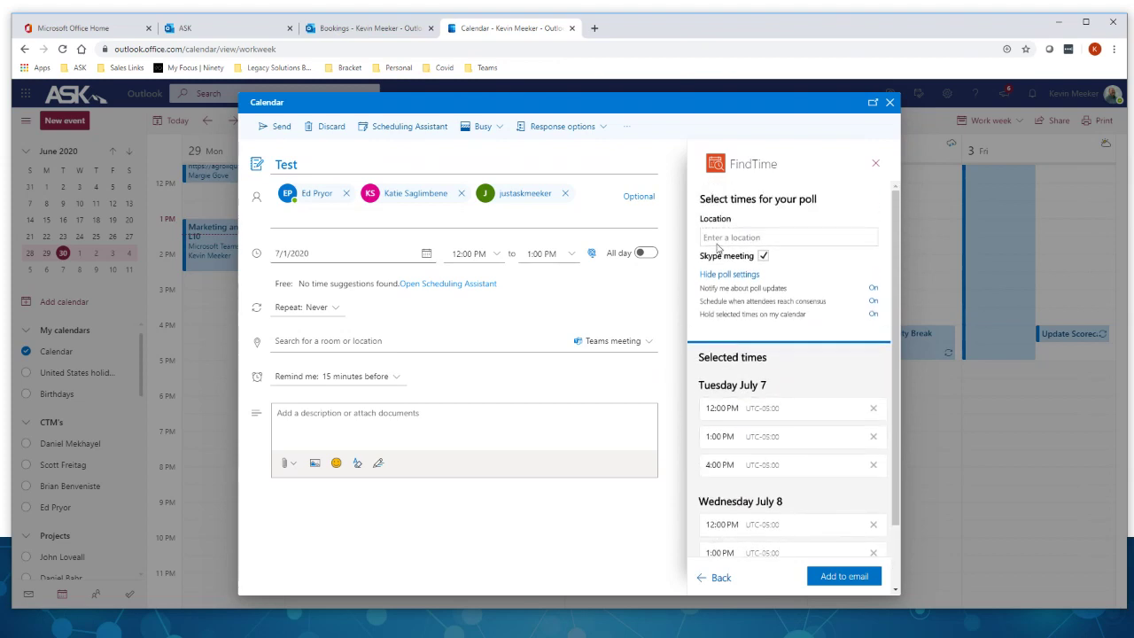
left_click(735, 241)
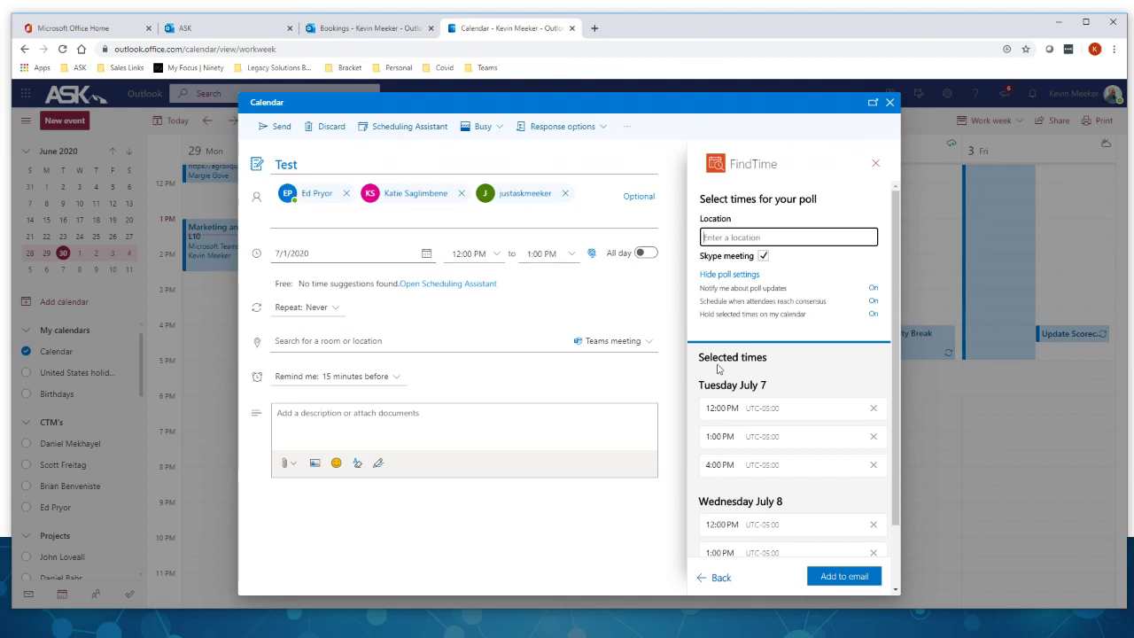
mouse_move(723, 292)
mouse_move(779, 305)
mouse_move(744, 308)
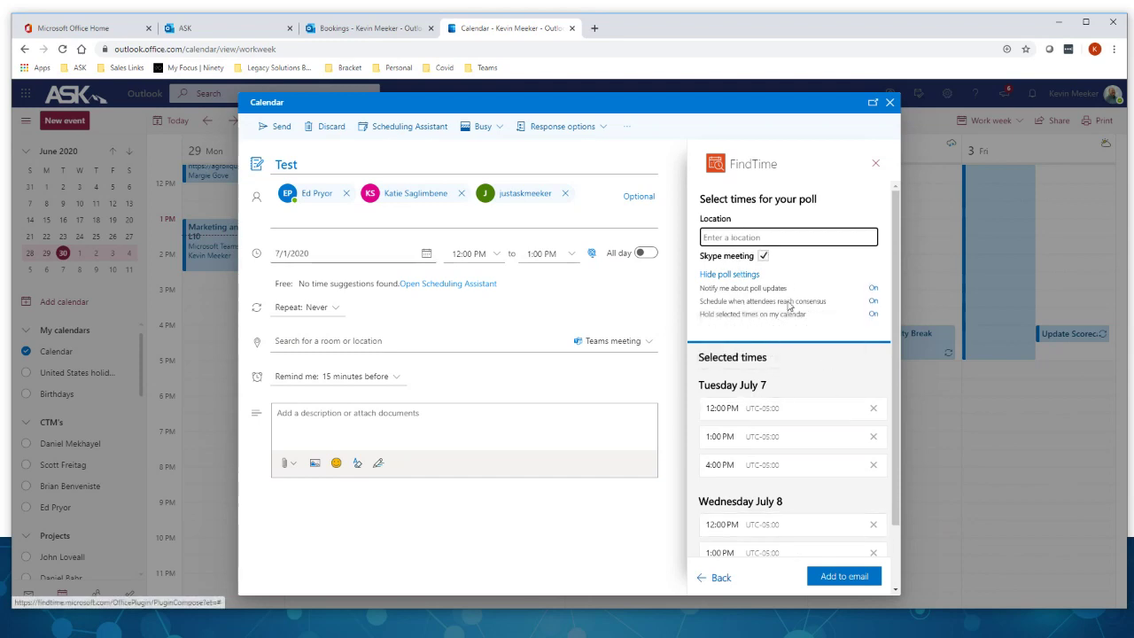
mouse_move(823, 305)
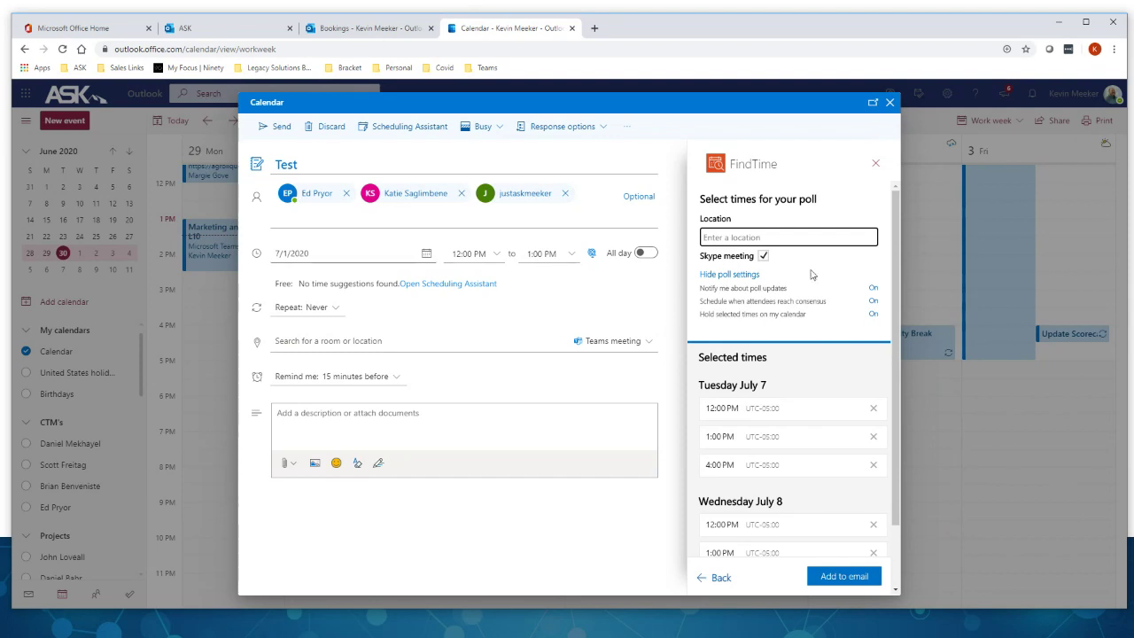
left_click(873, 300)
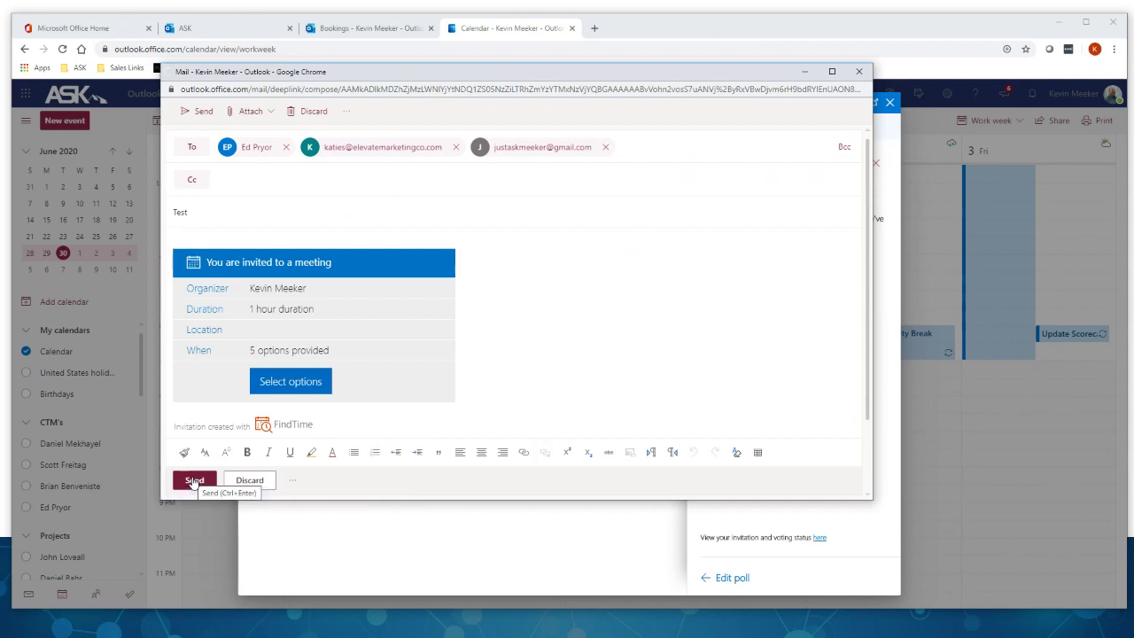
Discard the FindTime invitation email draft and the Test calendar event
left_click(255, 480)
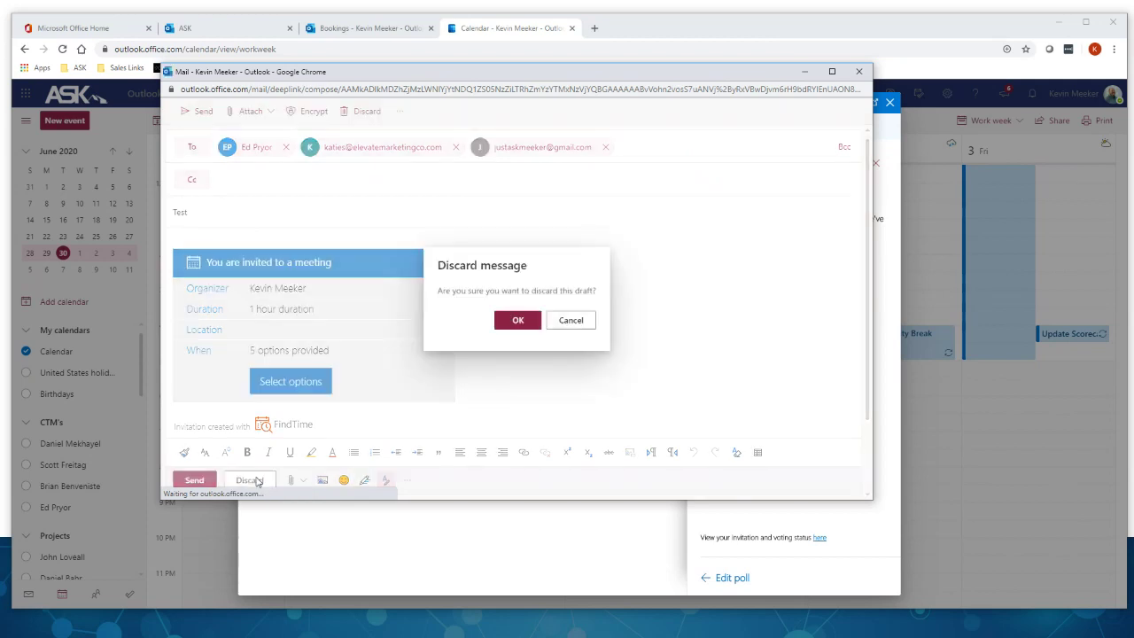
left_click(514, 321)
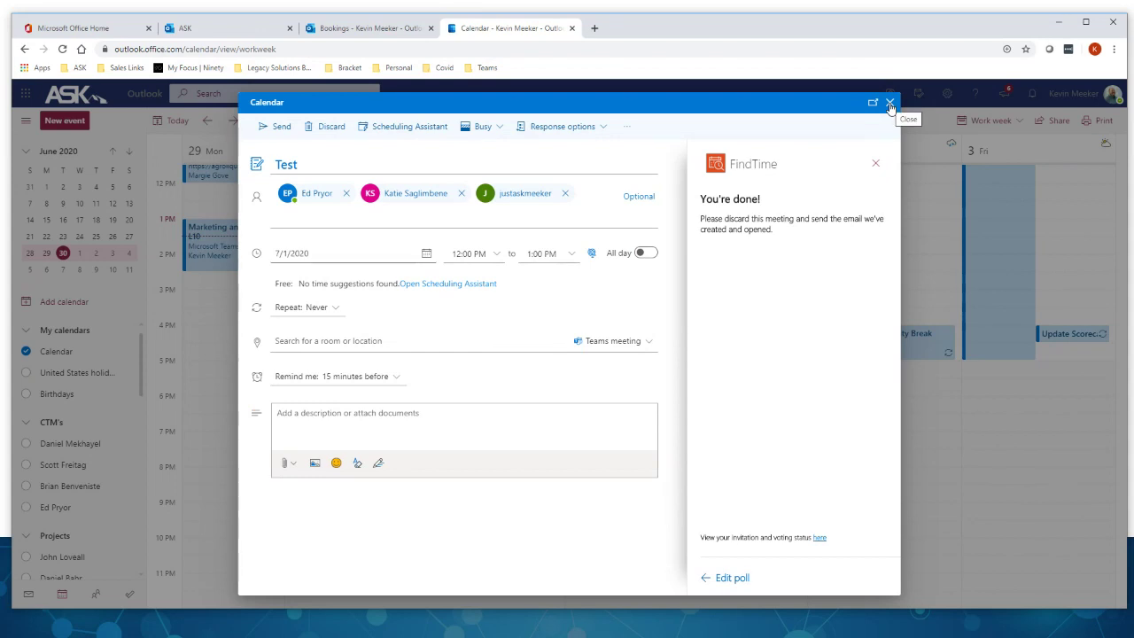
left_click(891, 104)
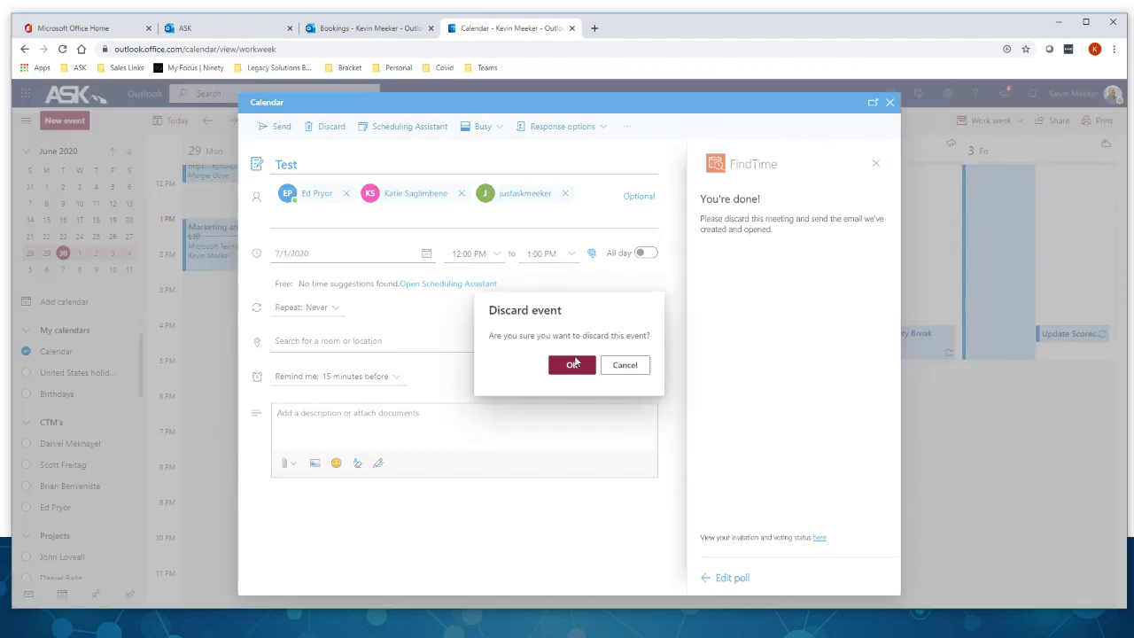
left_click(573, 365)
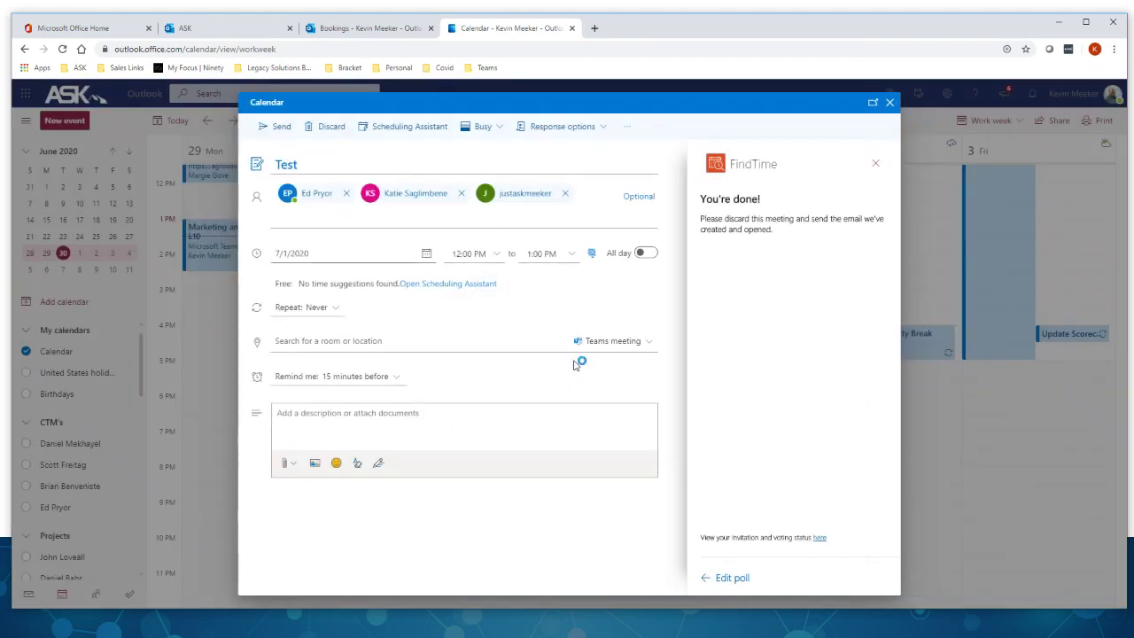
Show the July 6–10 work week in the calendar to check the held poll times
scroll(576, 361, "up", 3)
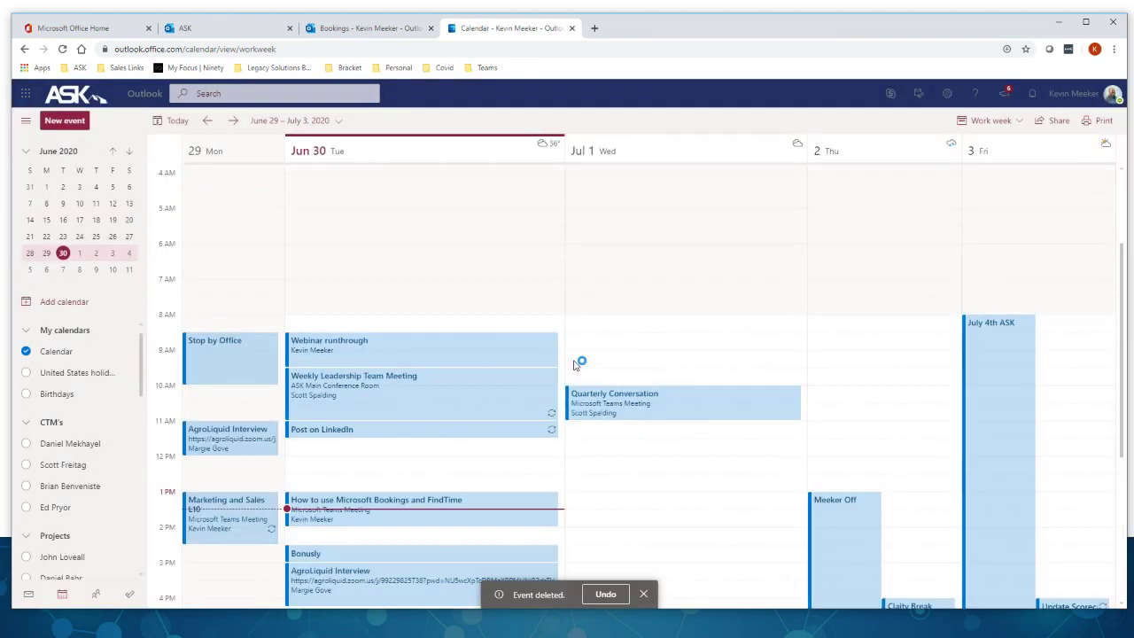
left_click(234, 121)
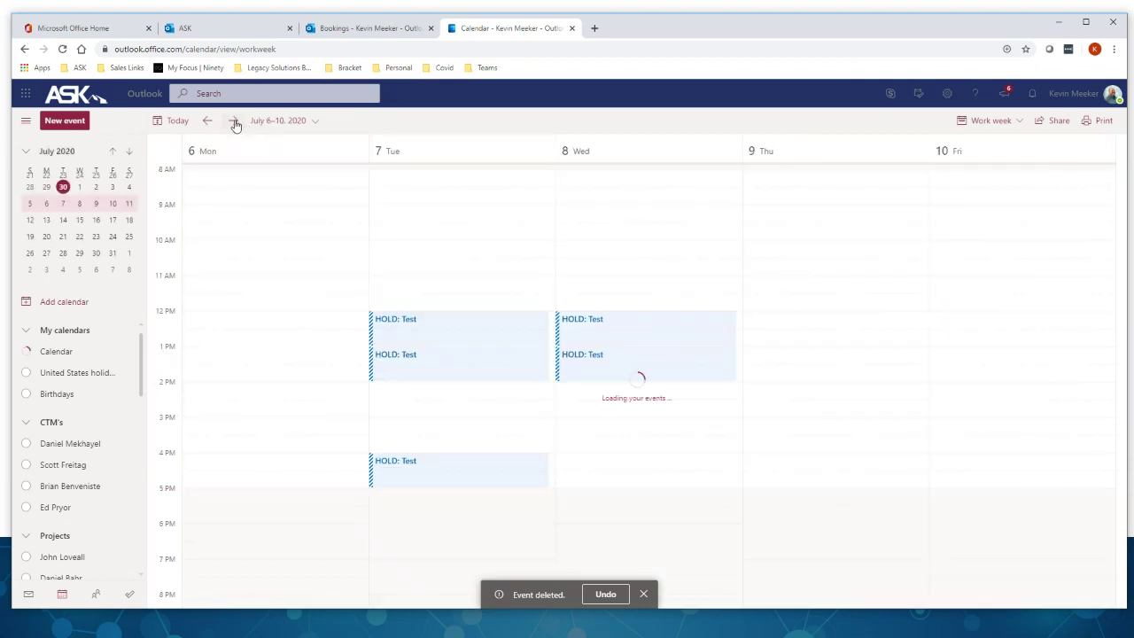